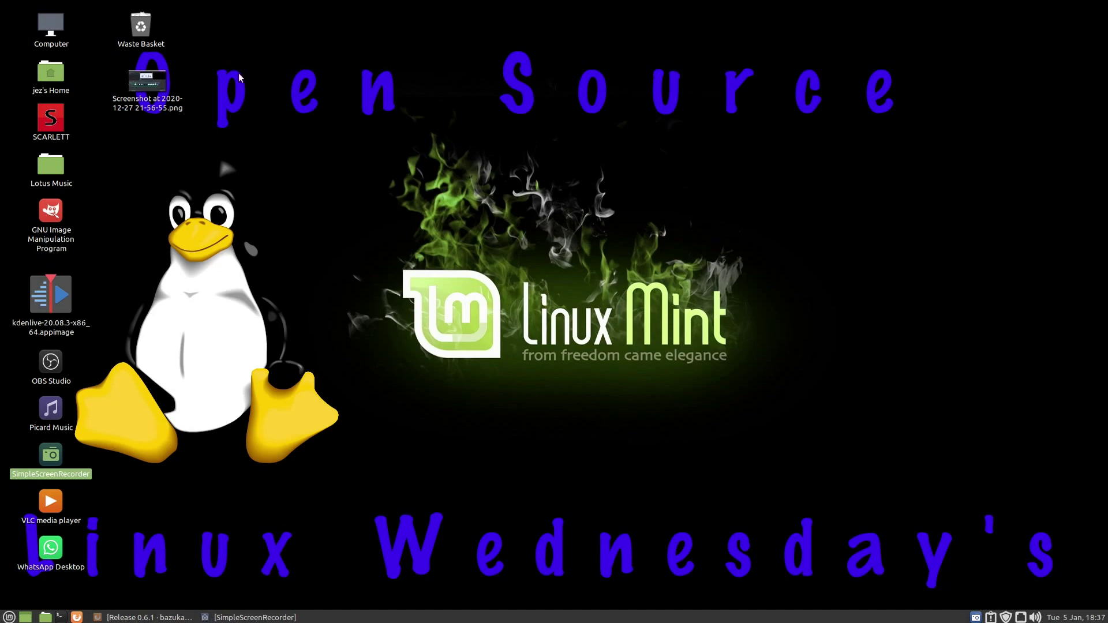
# - Download linuxbrowser0.6.1-obs23.0.2-64bit.tgz from the GitHub release page into Downloads
pyautogui.click(123, 617)
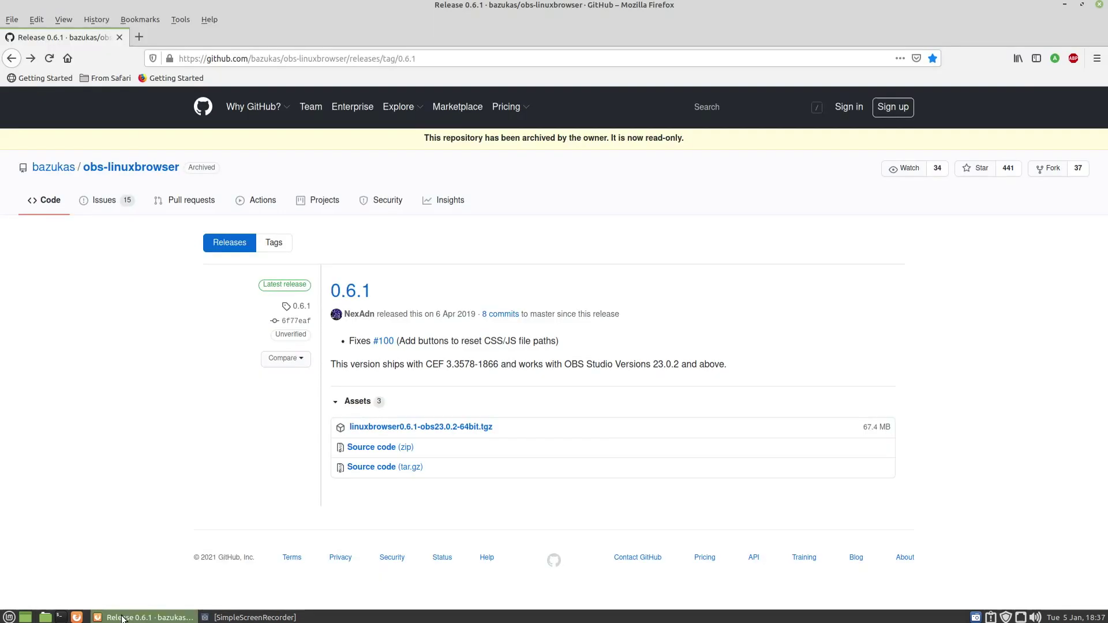
pyautogui.click(456, 428)
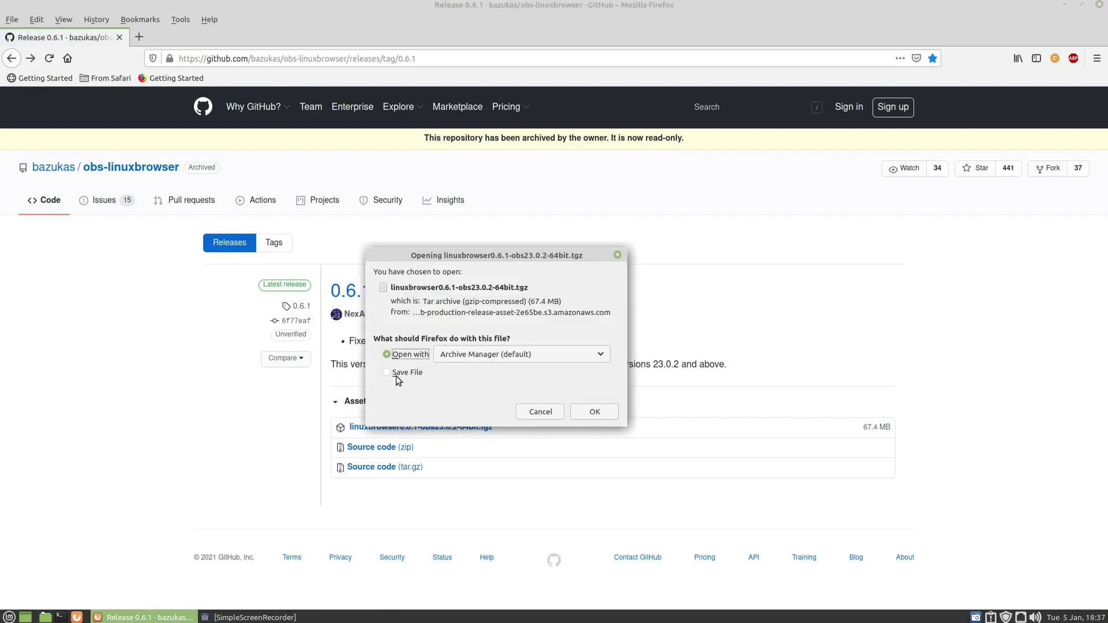
pyautogui.click(398, 374)
pyautogui.click(600, 414)
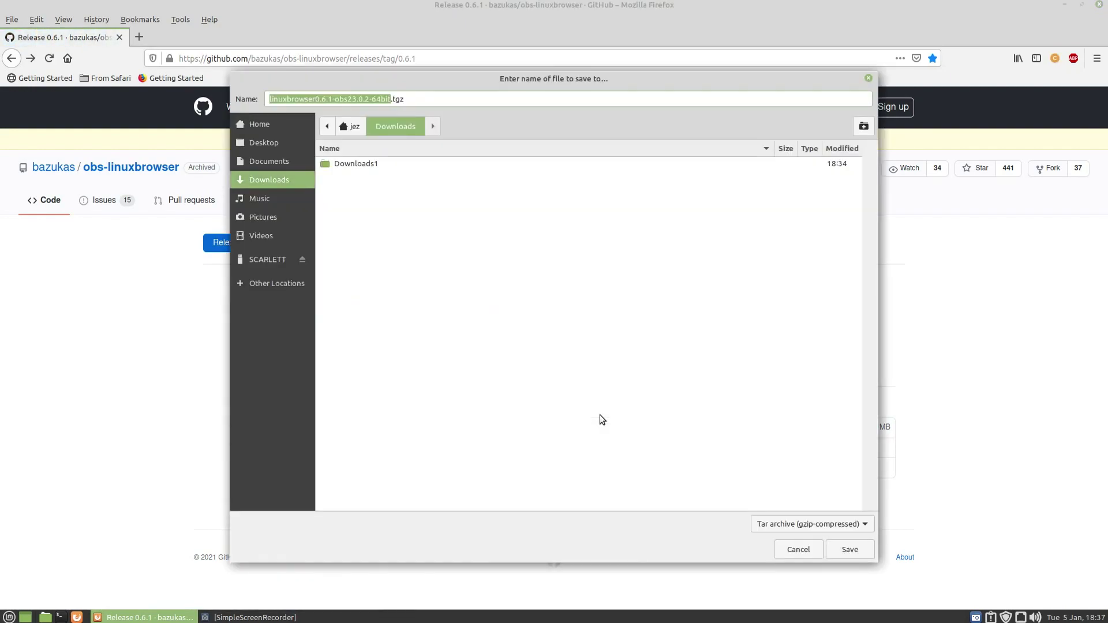
pyautogui.click(847, 550)
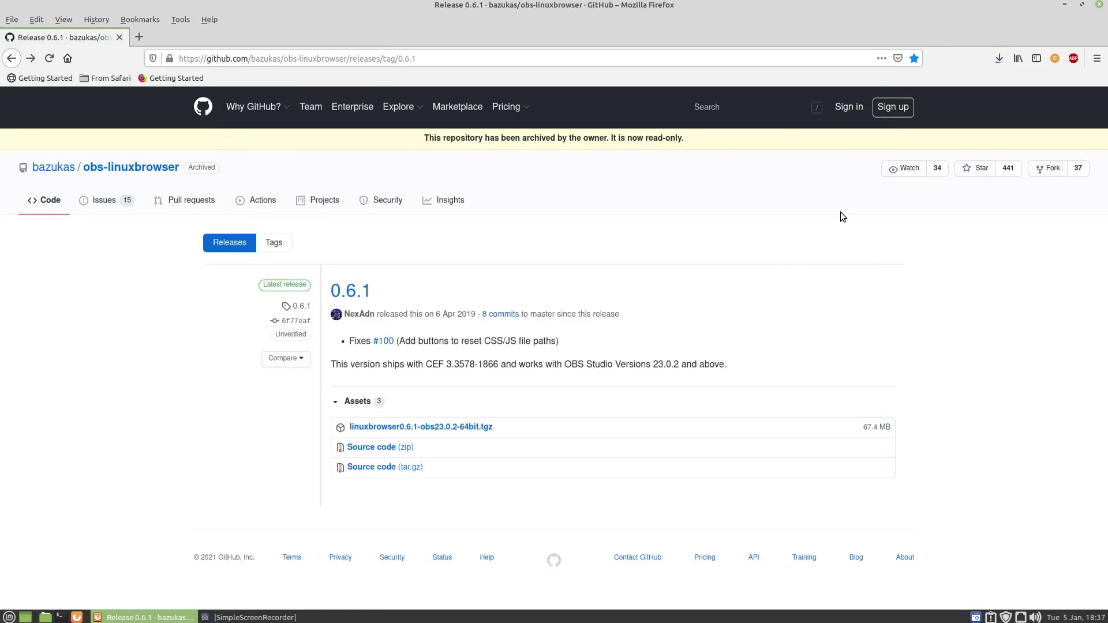
pyautogui.click(999, 58)
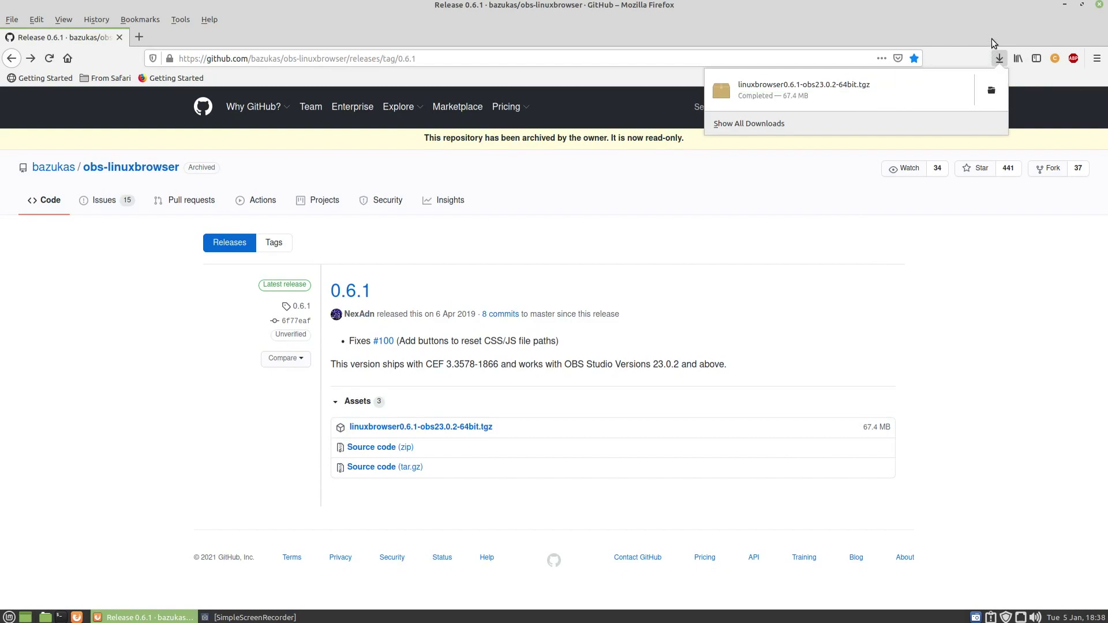
pyautogui.click(993, 35)
# - Open the Downloads folder in a restored window moved to the top right
pyautogui.click(1063, 6)
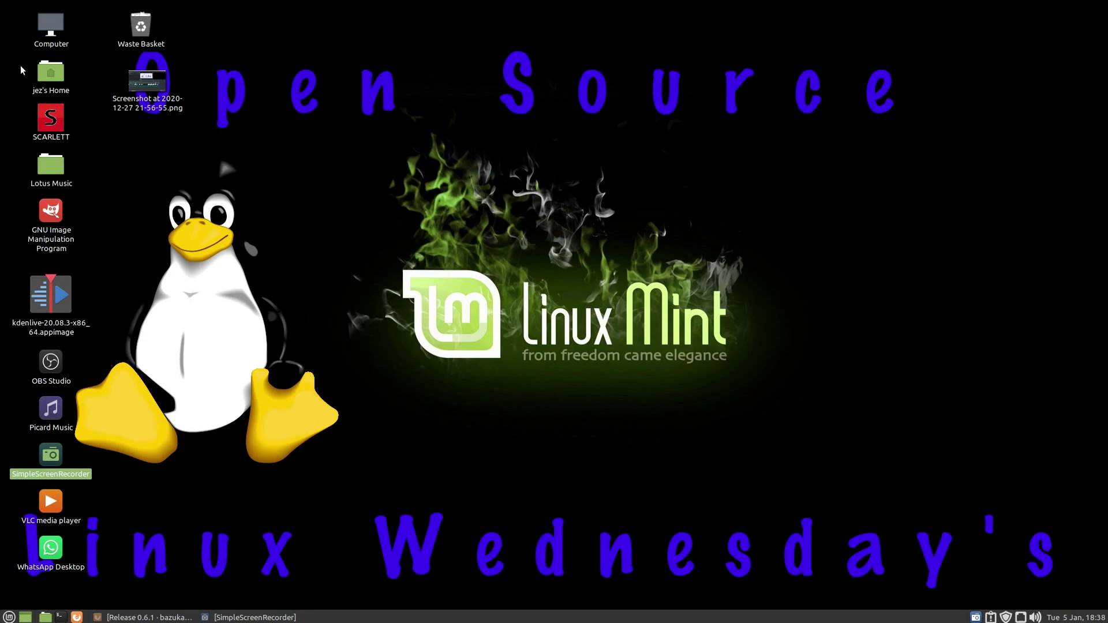
pyautogui.doubleClick(50, 73)
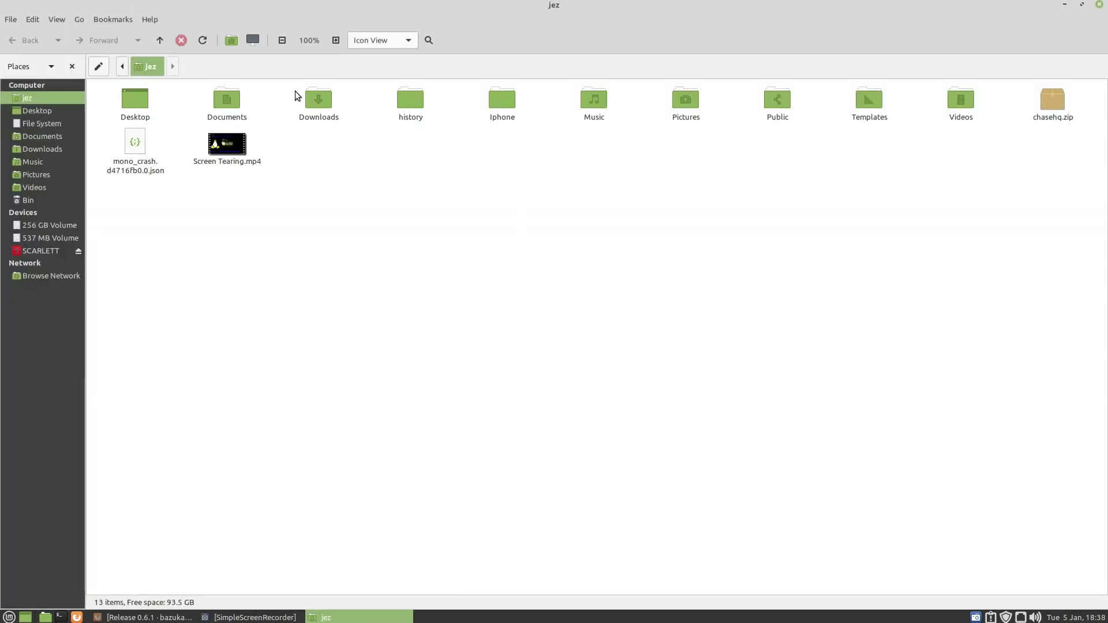
pyautogui.doubleClick(314, 103)
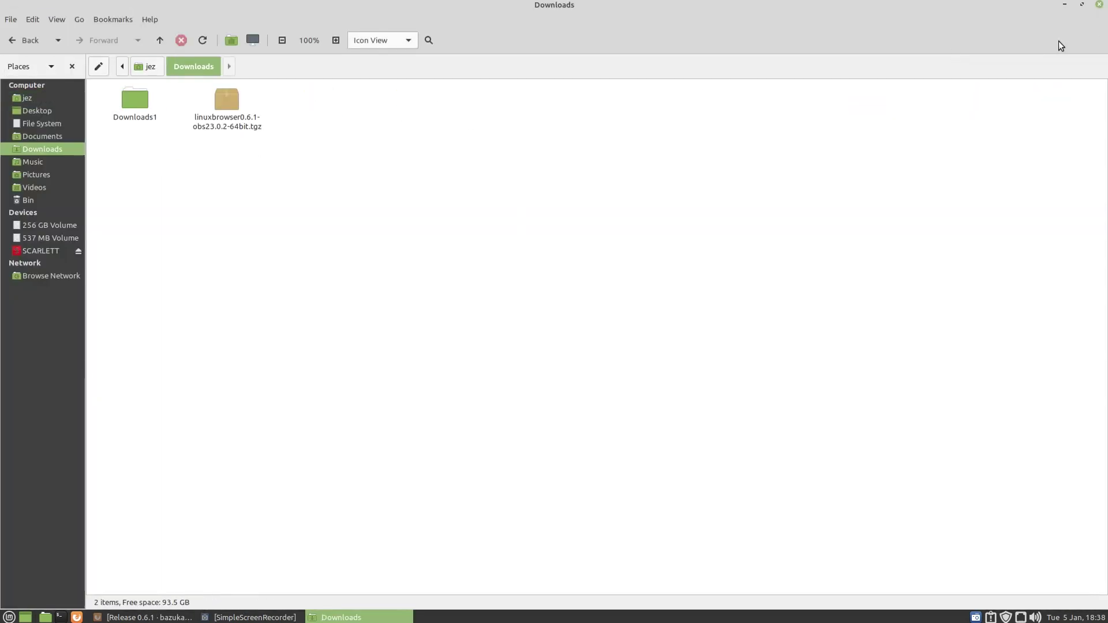
pyautogui.click(1083, 7)
pyautogui.moveTo(564, 175); pyautogui.dragTo(812, 27)
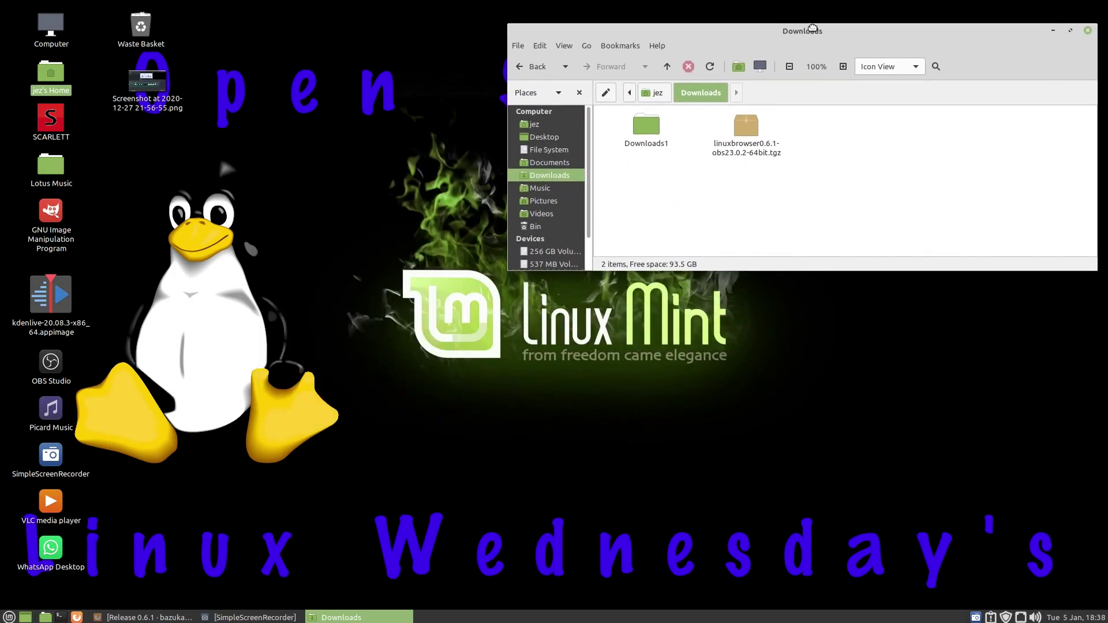
# - Open a second Home window showing hidden files and browse to .config/obs-studio
pyautogui.doubleClick(51, 72)
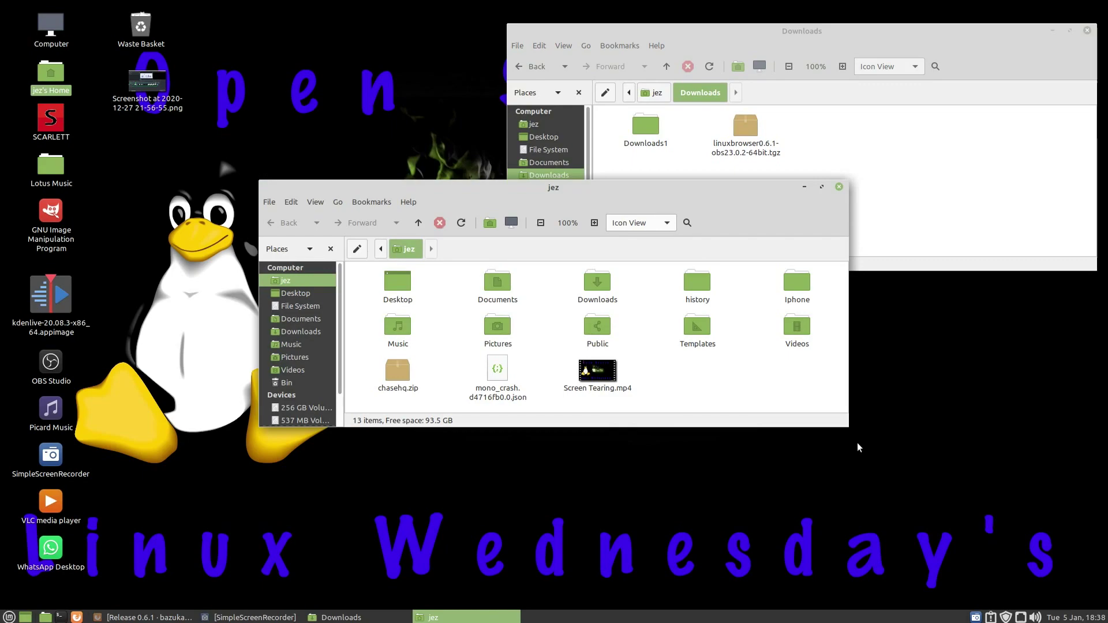
pyautogui.moveTo(848, 427); pyautogui.dragTo(958, 583)
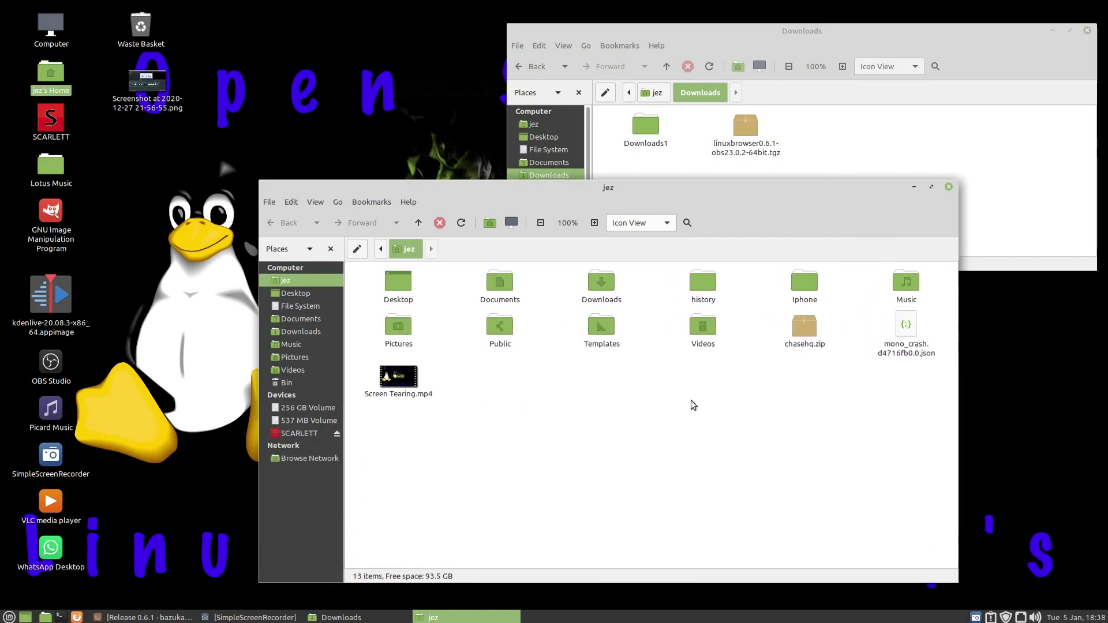
pyautogui.moveTo(538, 189); pyautogui.dragTo(309, 86)
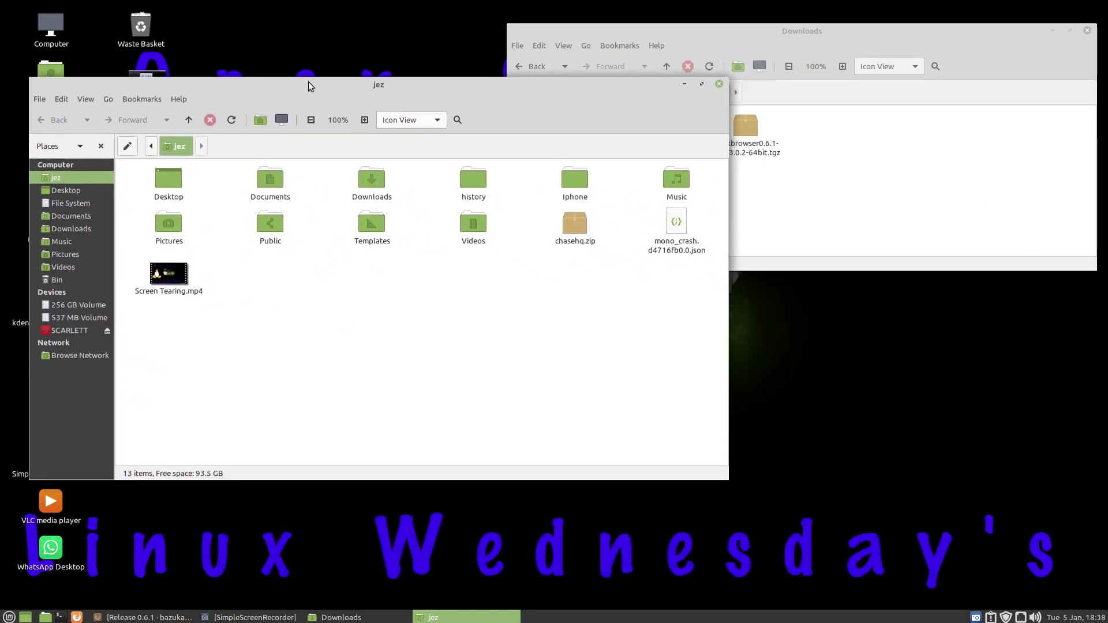
pyautogui.hotkey('ctrl', 'h')
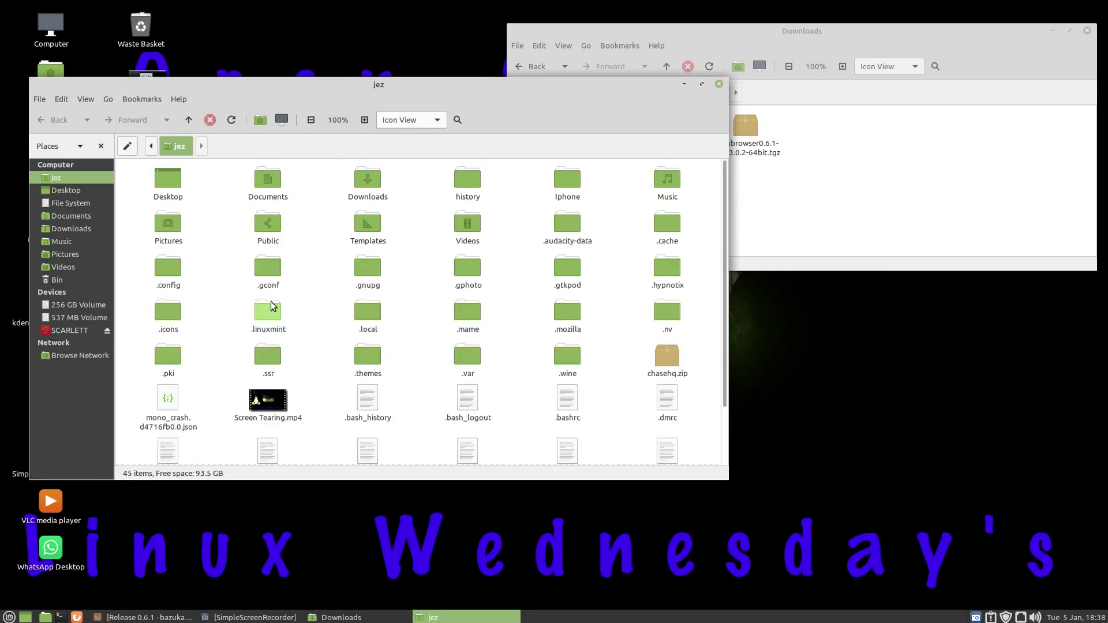
pyautogui.doubleClick(165, 272)
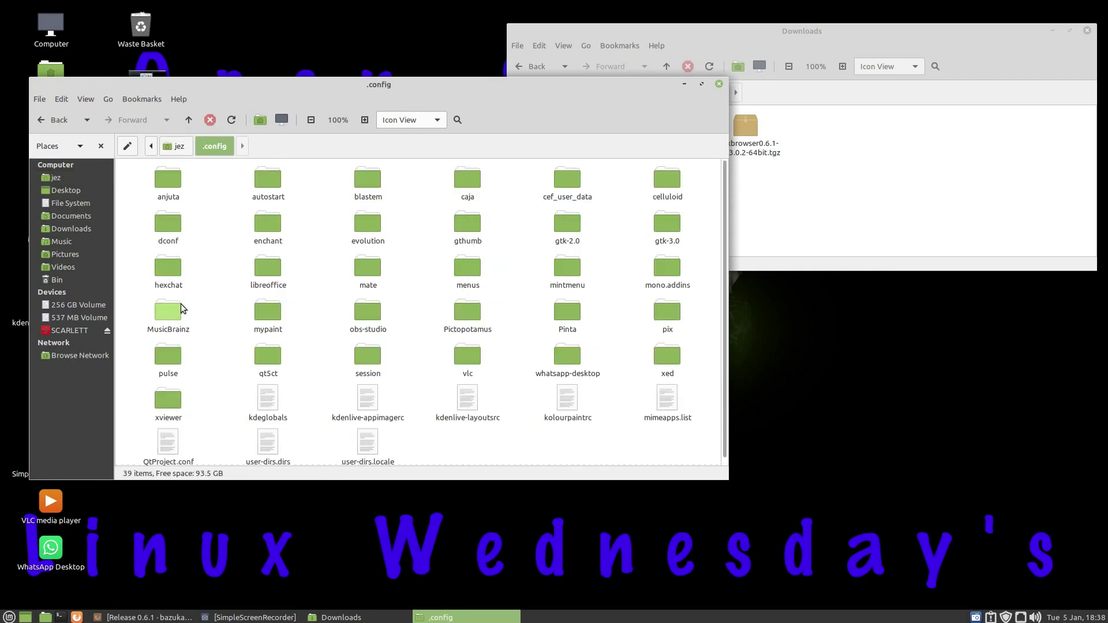
pyautogui.doubleClick(374, 313)
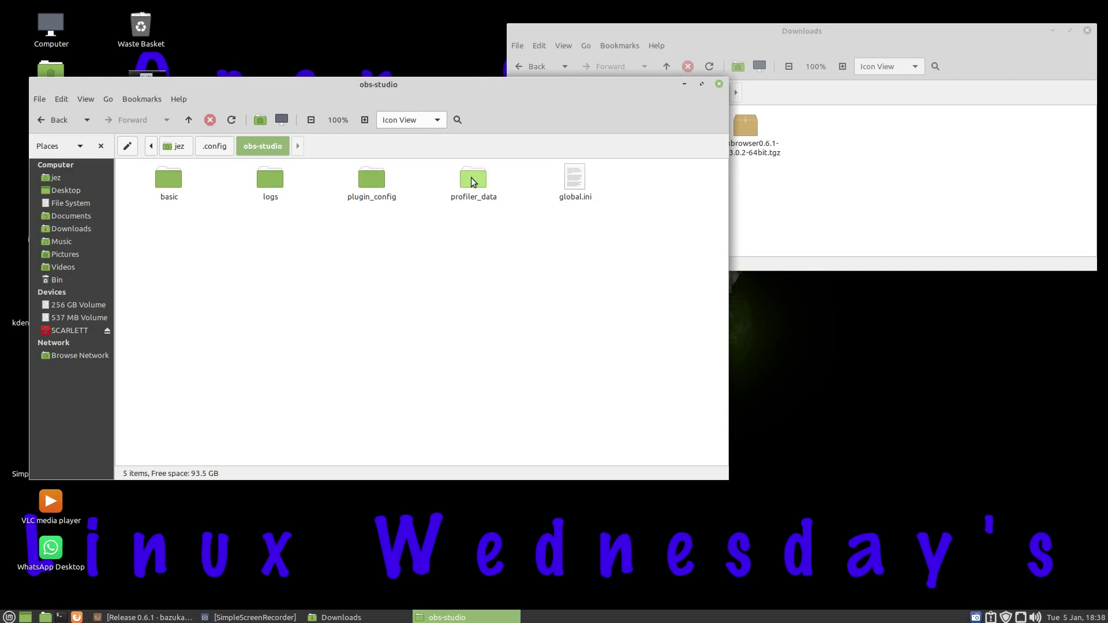
# - Create a folder named plugins inside obs-studio and open it, with Downloads brought forward
pyautogui.rightClick(203, 244)
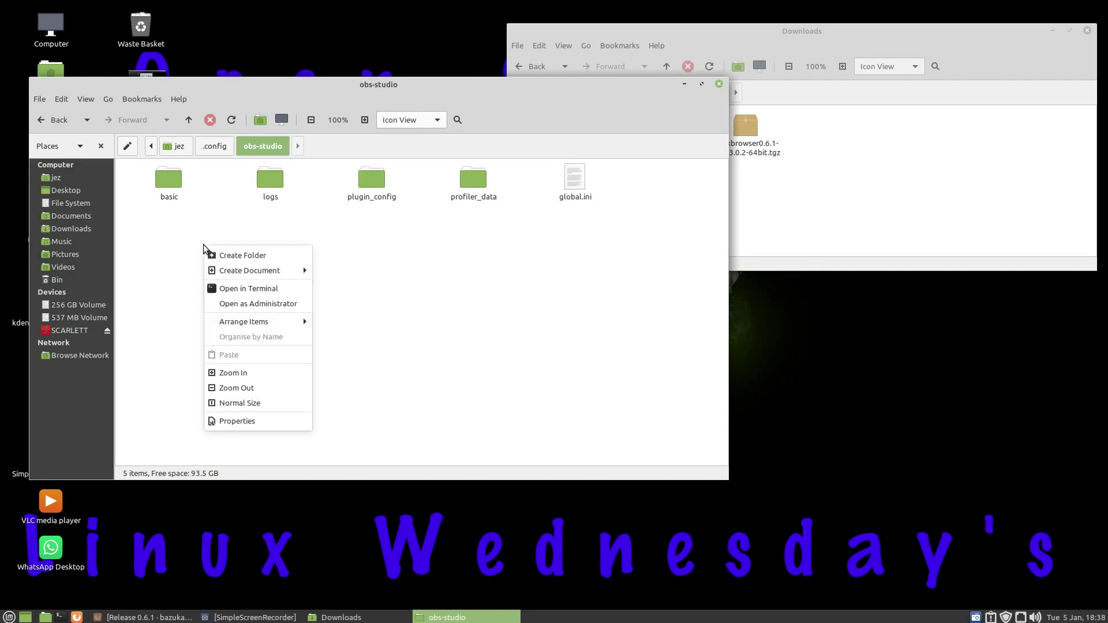
pyautogui.click(244, 255)
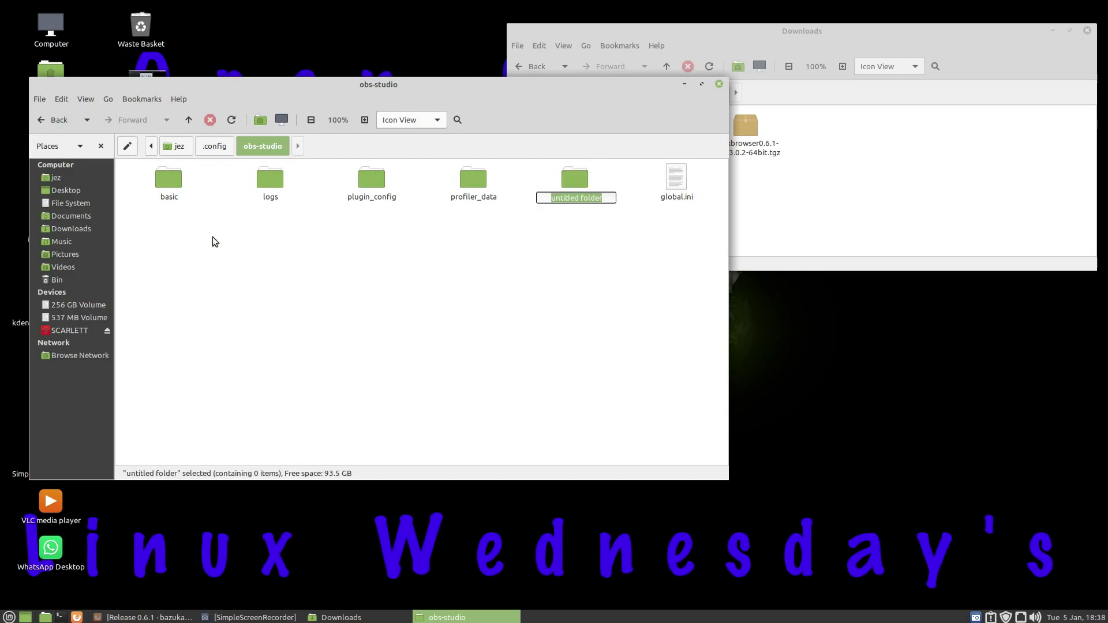
pyautogui.press('BackSpace')
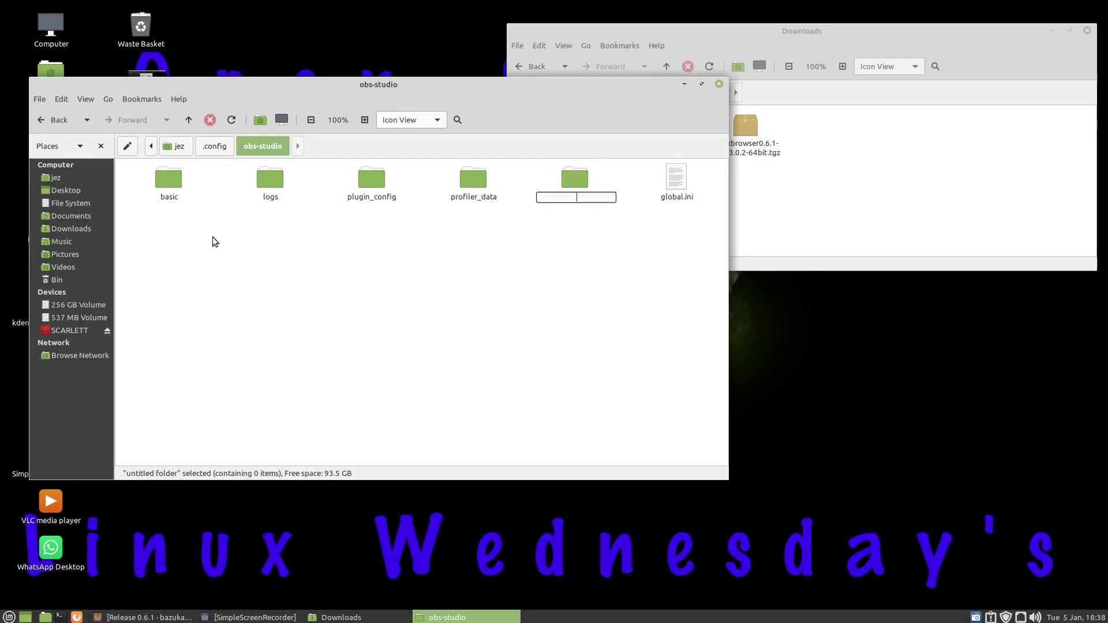
pyautogui.write('plugins')
pyautogui.press('Return')
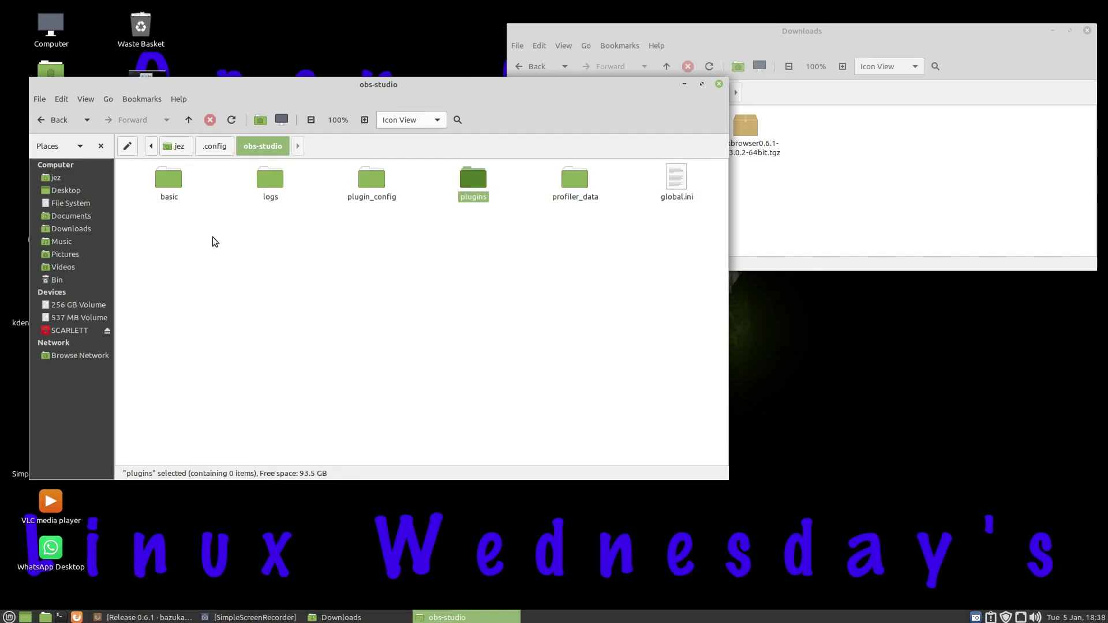
pyautogui.doubleClick(479, 178)
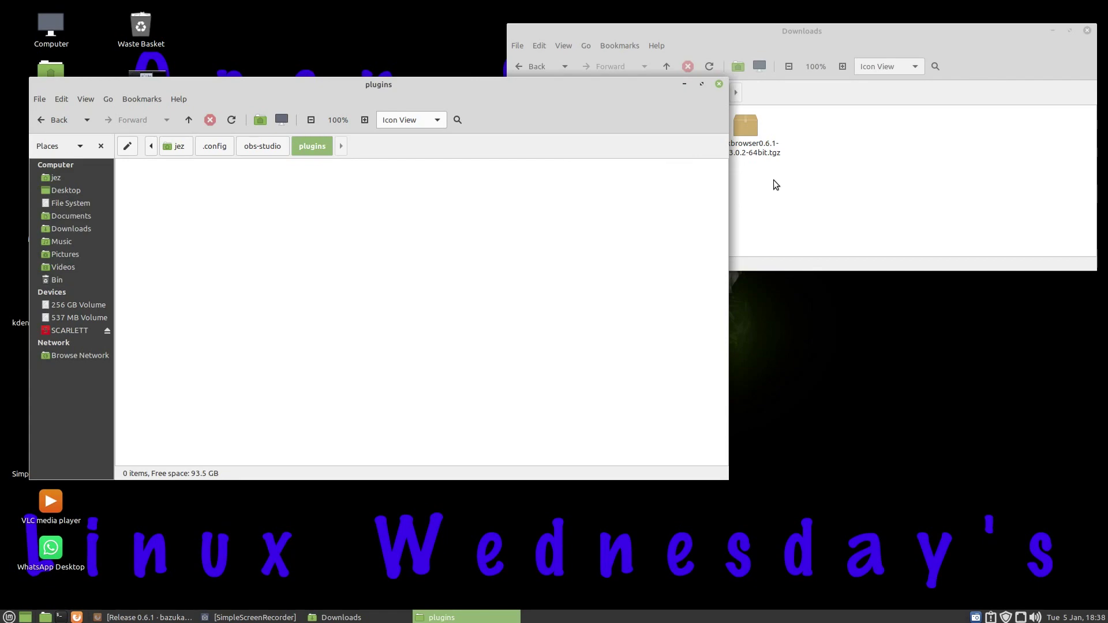
pyautogui.click(789, 127)
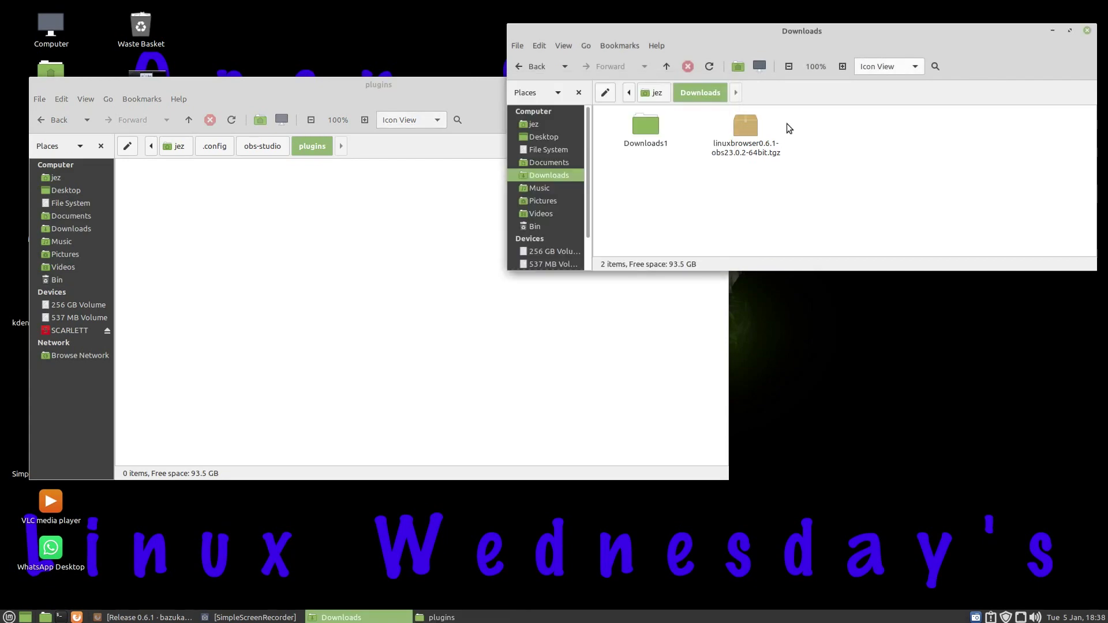
# - Open the linuxbrowser archive and drag the obs-linuxbrowser folder into plugins
pyautogui.doubleClick(744, 126)
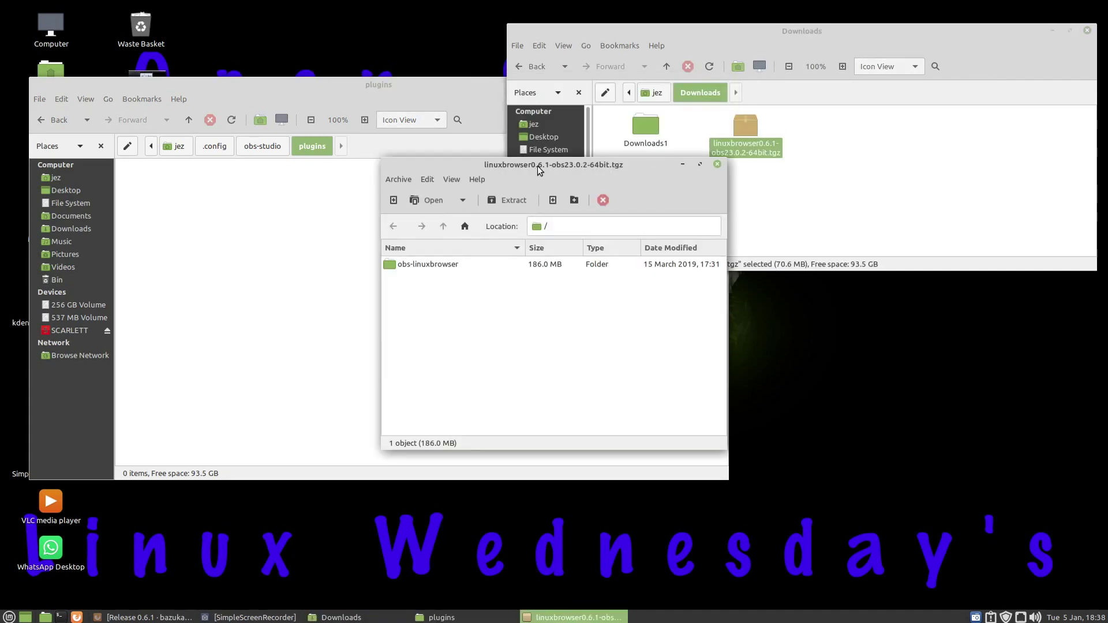
pyautogui.moveTo(537, 165); pyautogui.dragTo(686, 125)
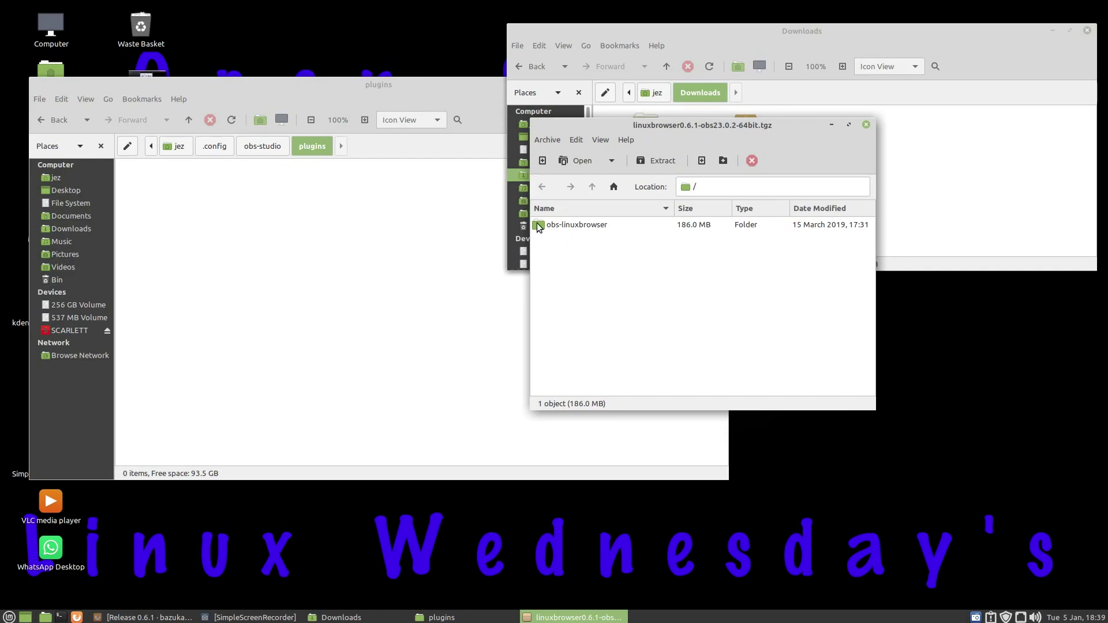
pyautogui.moveTo(538, 226); pyautogui.dragTo(138, 181)
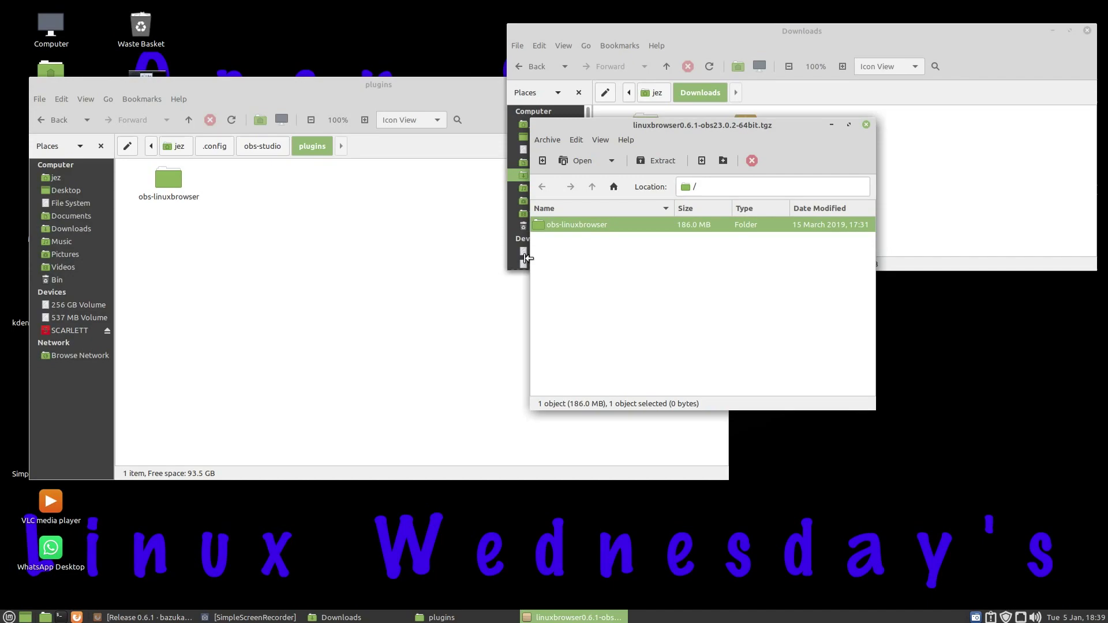
# - Close Archive Manager and both Nemo windows
pyautogui.click(866, 124)
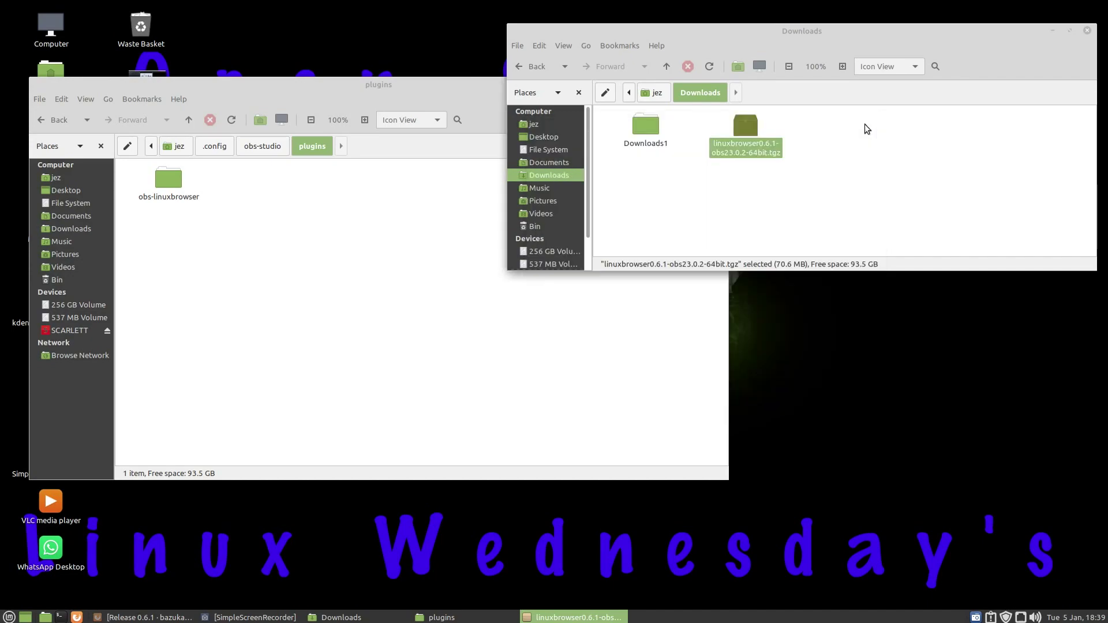
pyautogui.click(1086, 31)
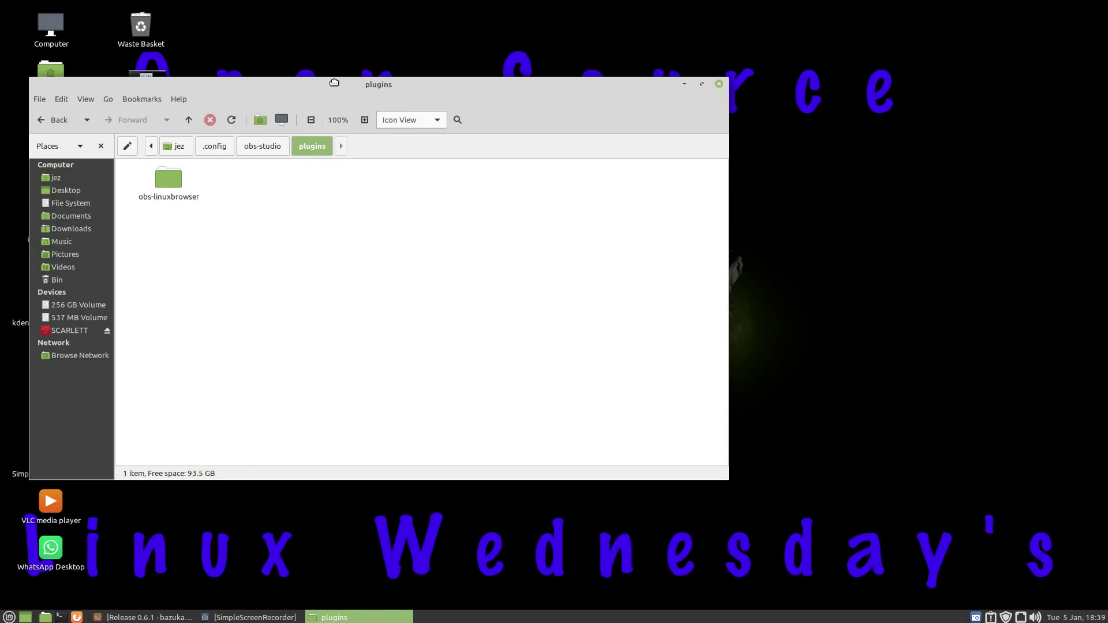
pyautogui.moveTo(334, 83); pyautogui.dragTo(669, 28)
pyautogui.click(1053, 33)
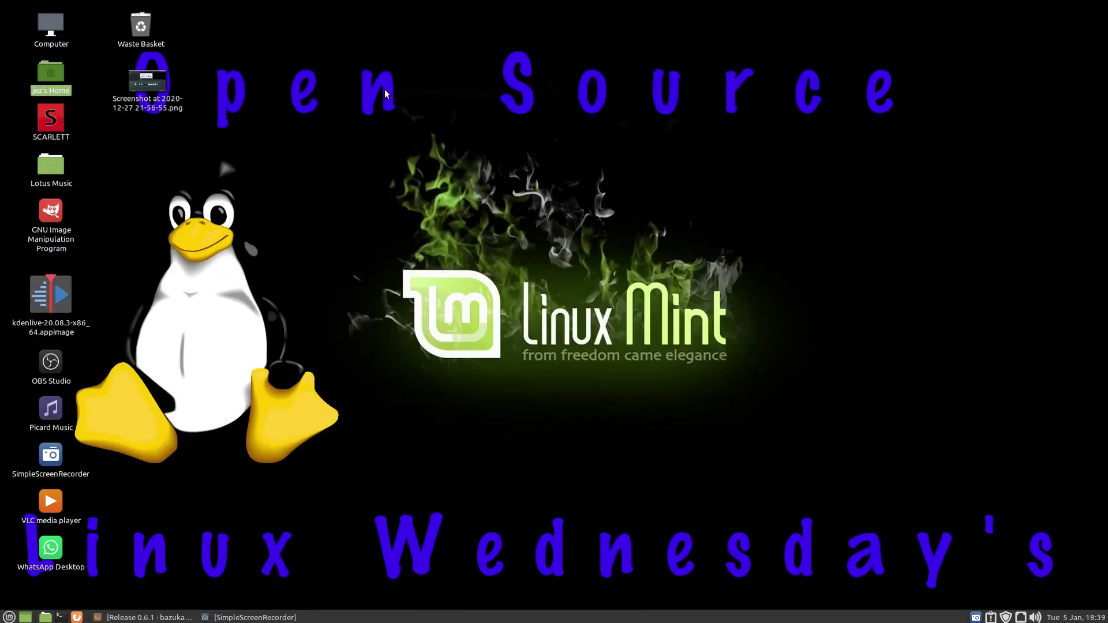
# - Launch OBS Studio and remove the Game and Sega sources from the scene
pyautogui.doubleClick(42, 358)
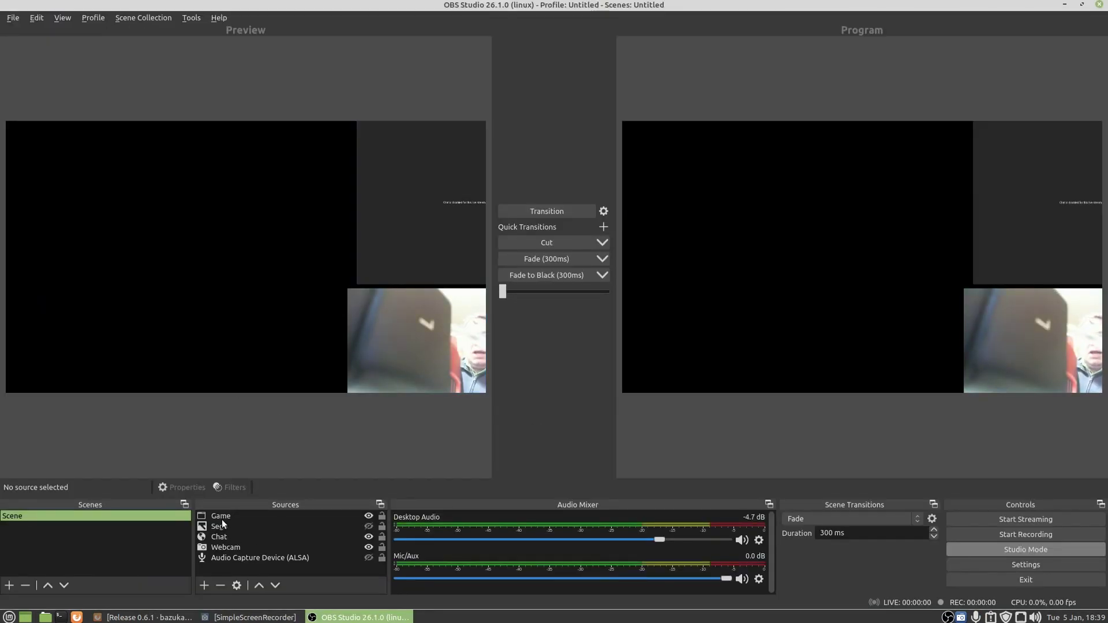
pyautogui.click(220, 515)
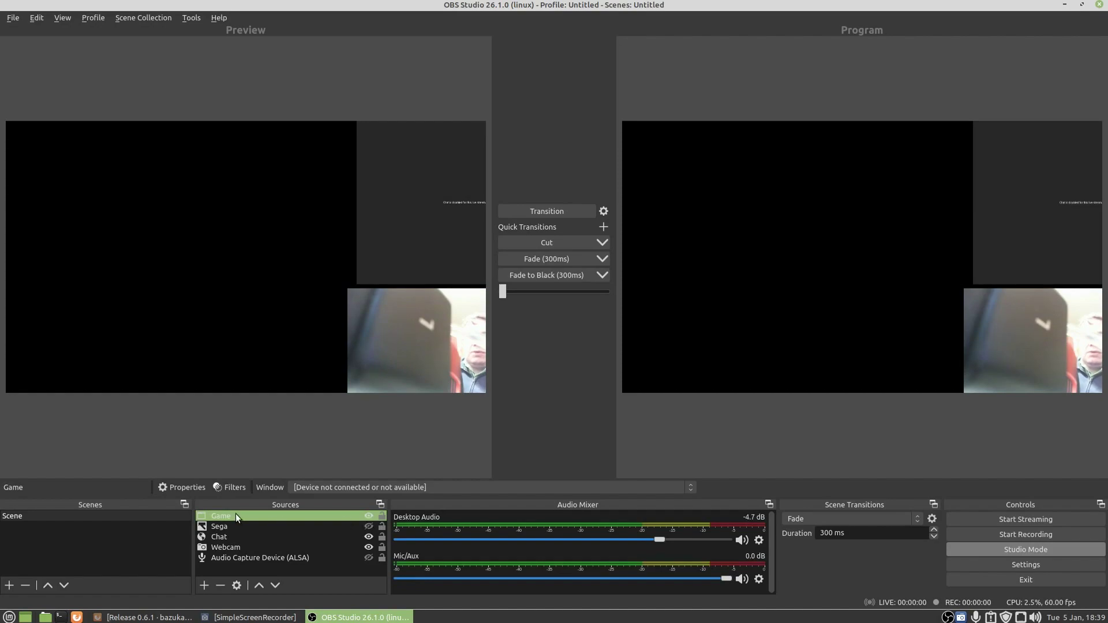
pyautogui.rightClick(236, 515)
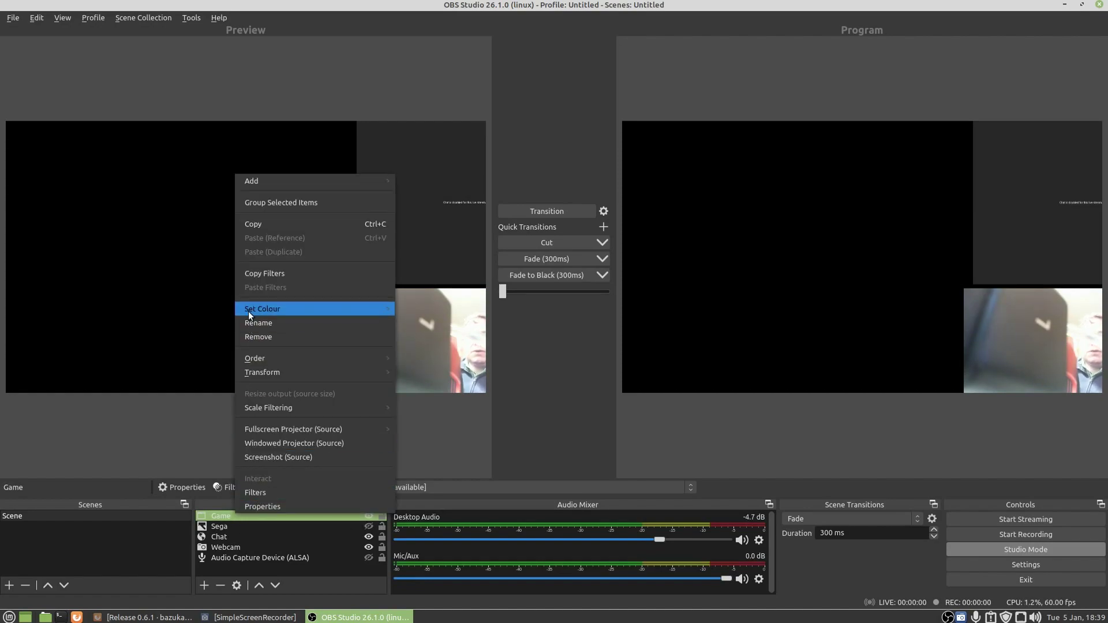
pyautogui.press('Escape')
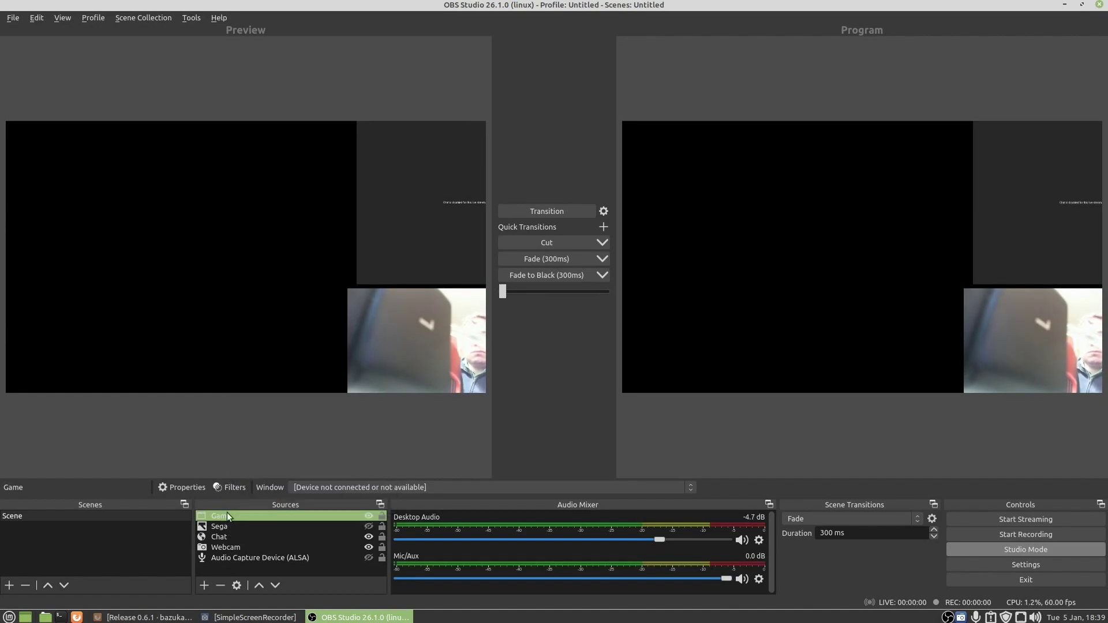
pyautogui.rightClick(227, 513)
pyautogui.click(258, 338)
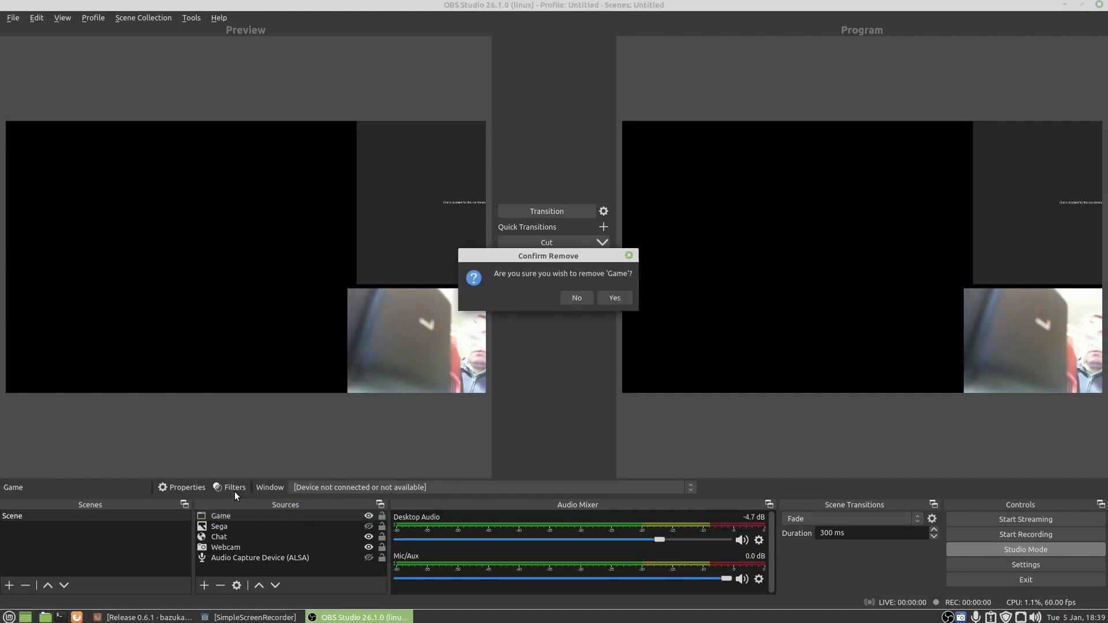
pyautogui.press('Return')
pyautogui.rightClick(229, 516)
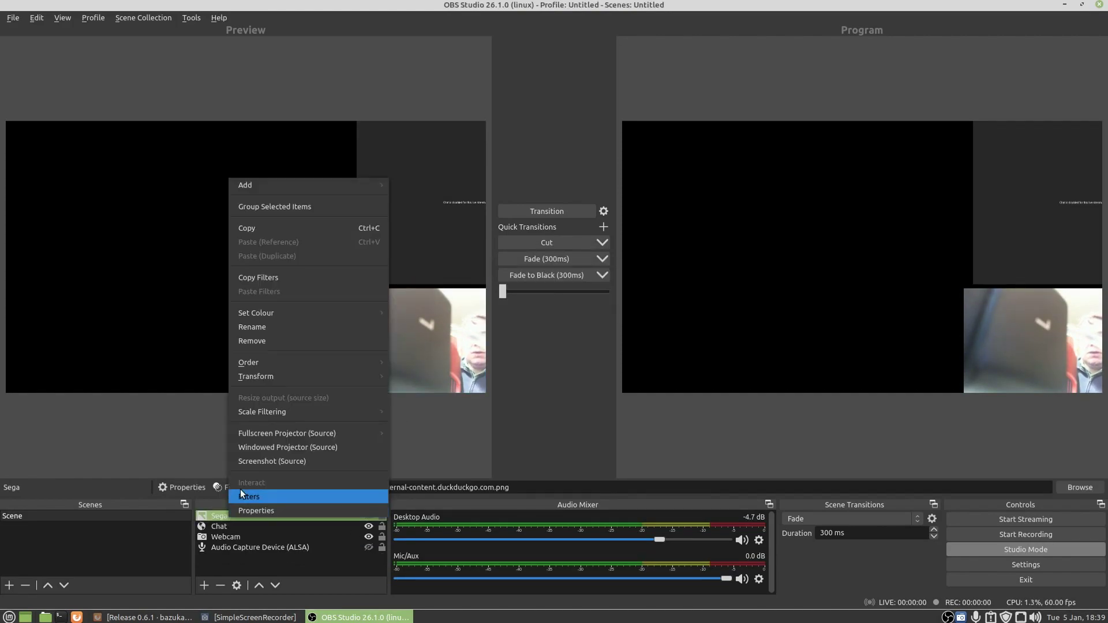
pyautogui.click(269, 341)
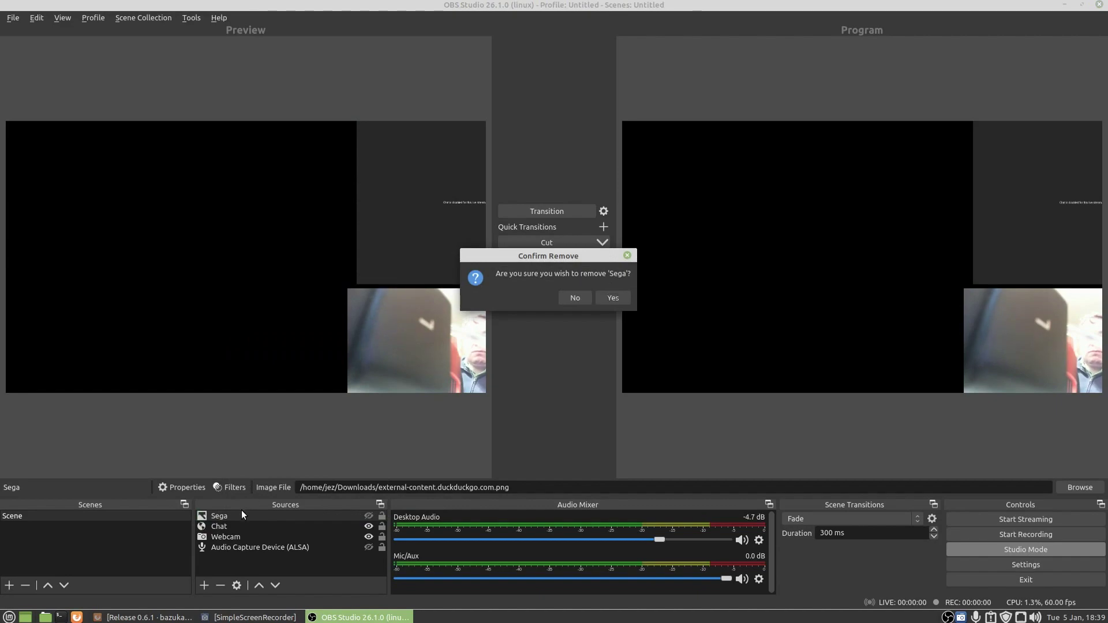
pyautogui.press('Return')
# - Remove the Chat, Webcam and ALSA audio capture sources
pyautogui.click(222, 517)
pyautogui.rightClick(222, 516)
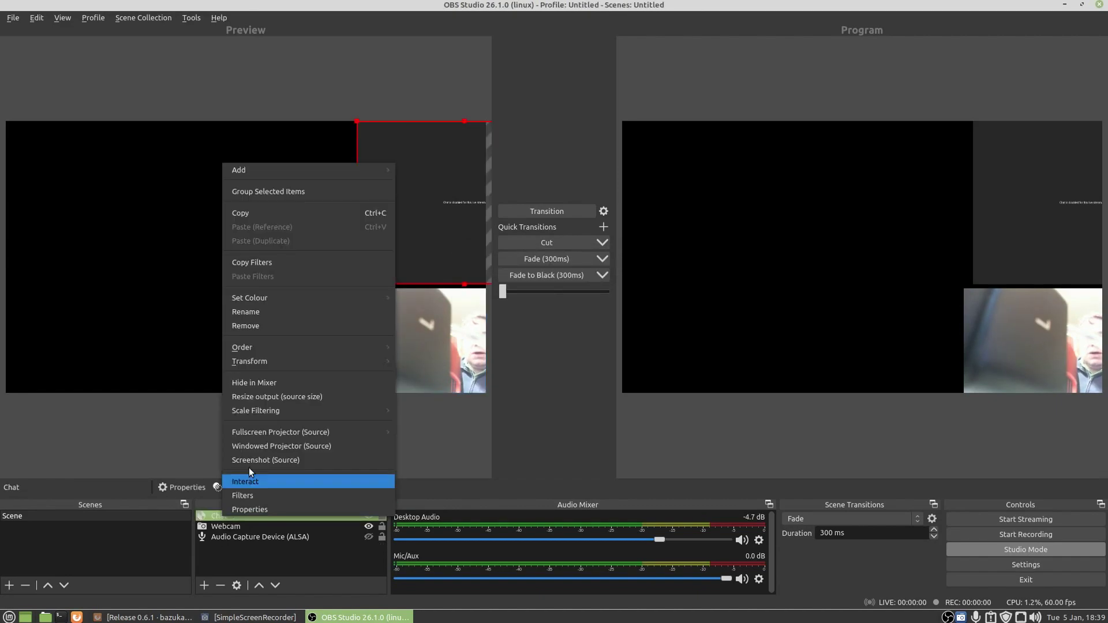
pyautogui.click(250, 327)
pyautogui.press('Return')
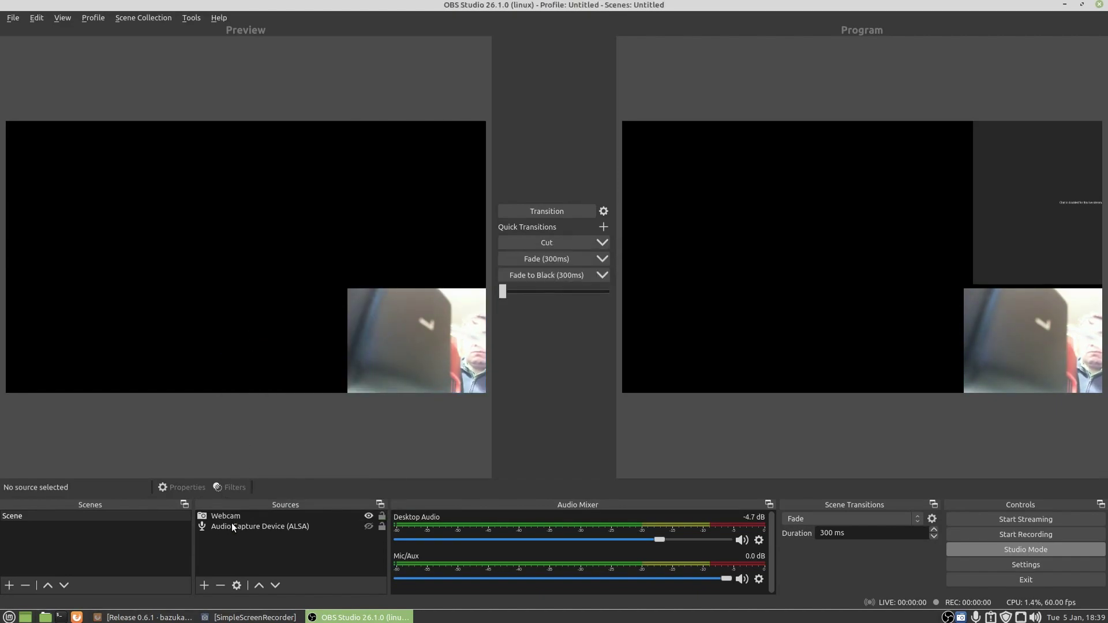
pyautogui.rightClick(230, 517)
pyautogui.click(257, 321)
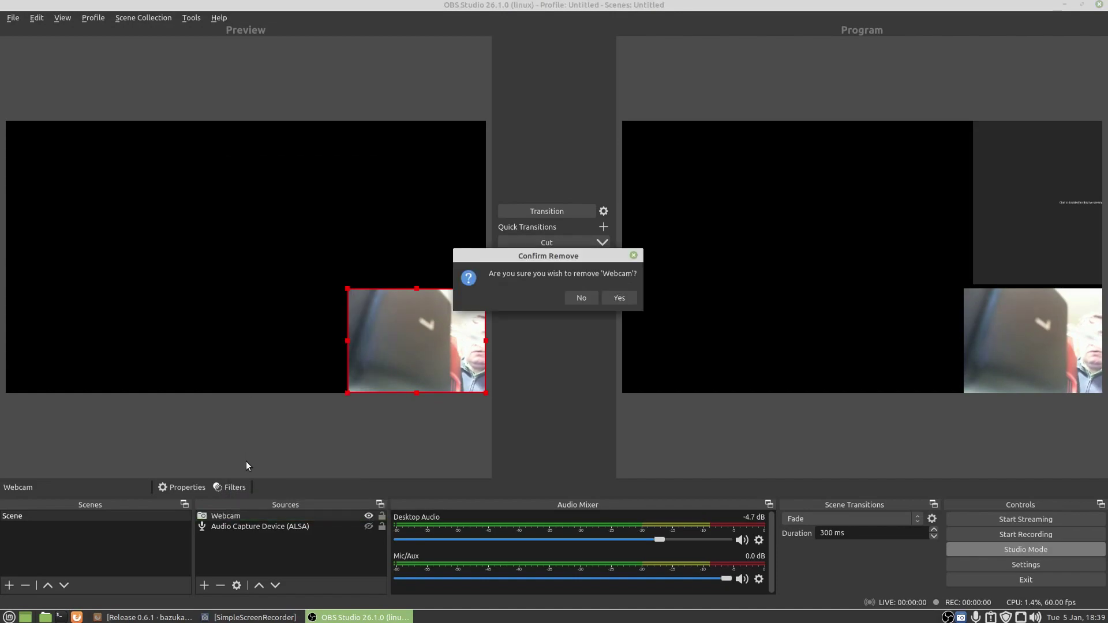
pyautogui.press('Return')
pyautogui.rightClick(227, 517)
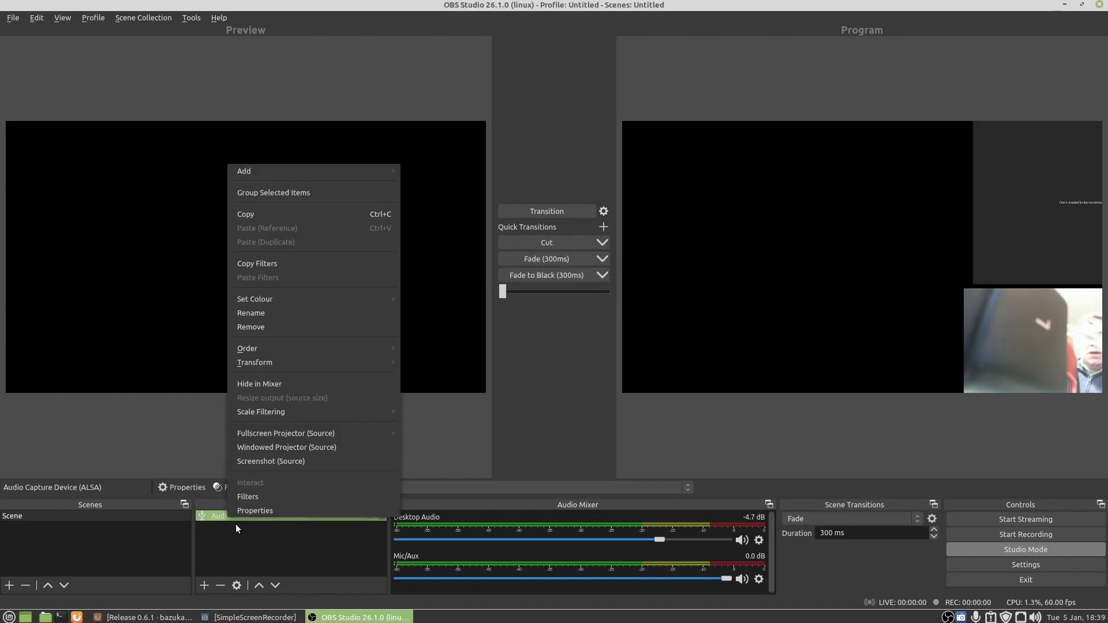
pyautogui.click(243, 327)
pyautogui.press('Return')
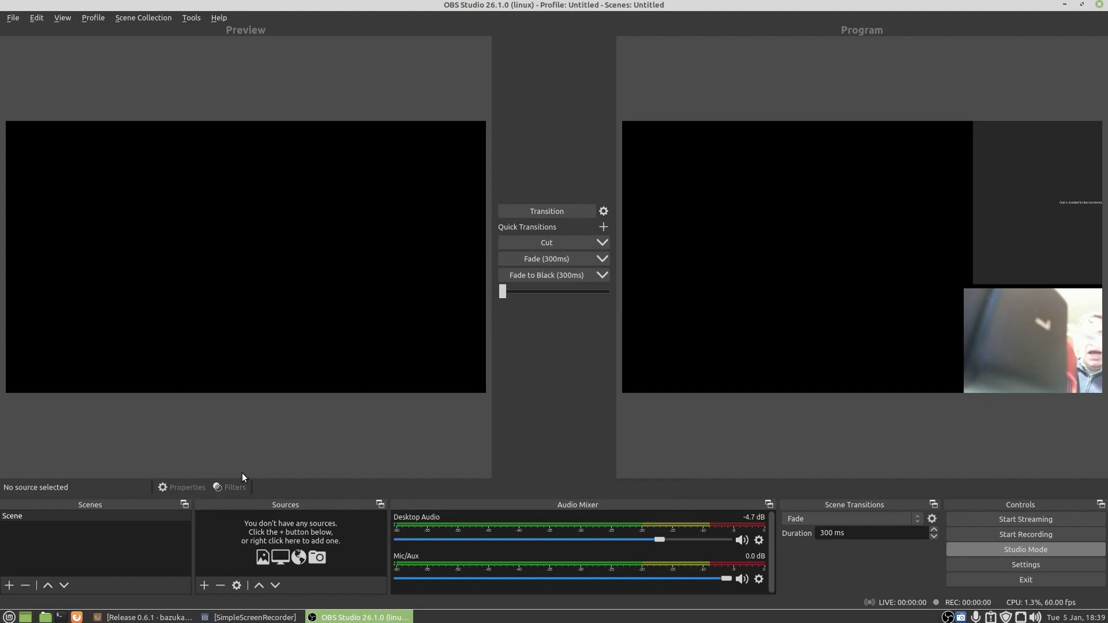
# - Add a Browser source to the scene named 'Web browser'
pyautogui.click(202, 590)
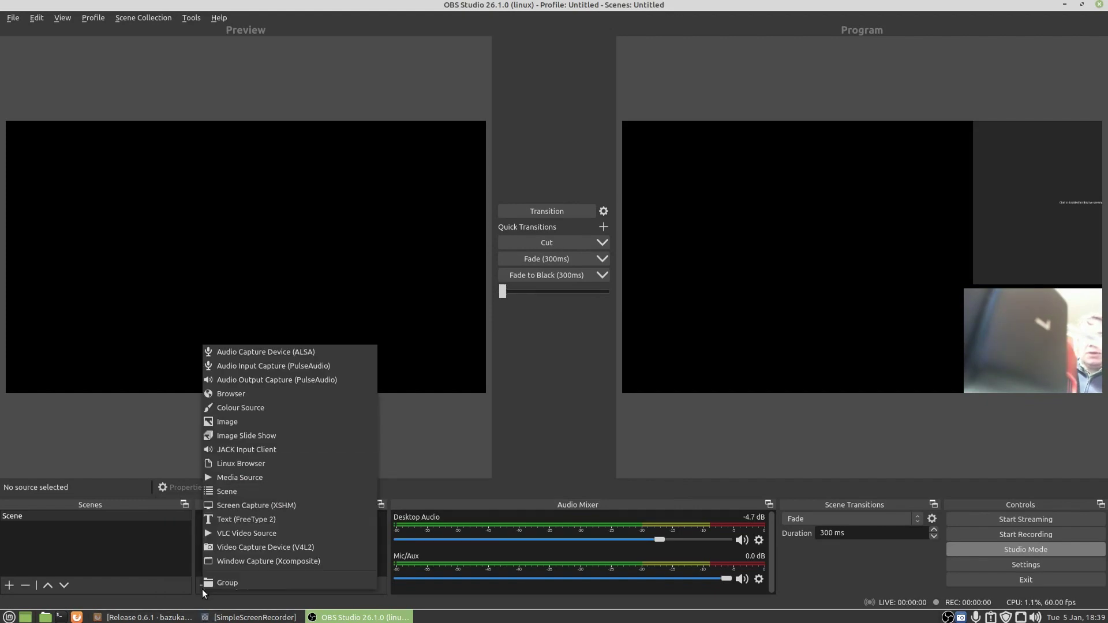
pyautogui.click(225, 395)
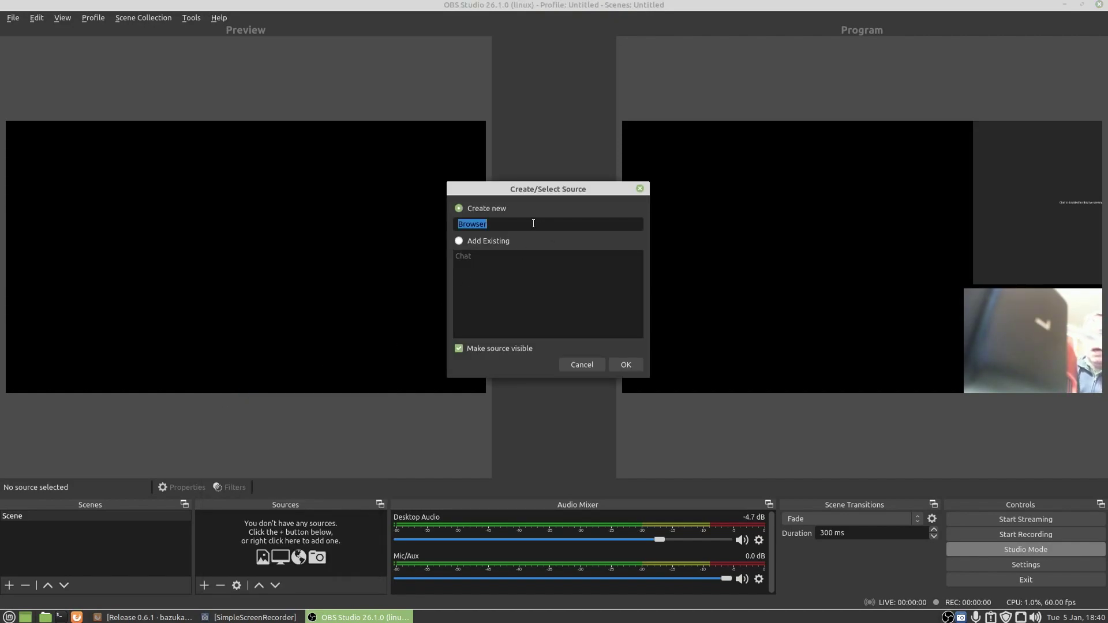
pyautogui.write('We')
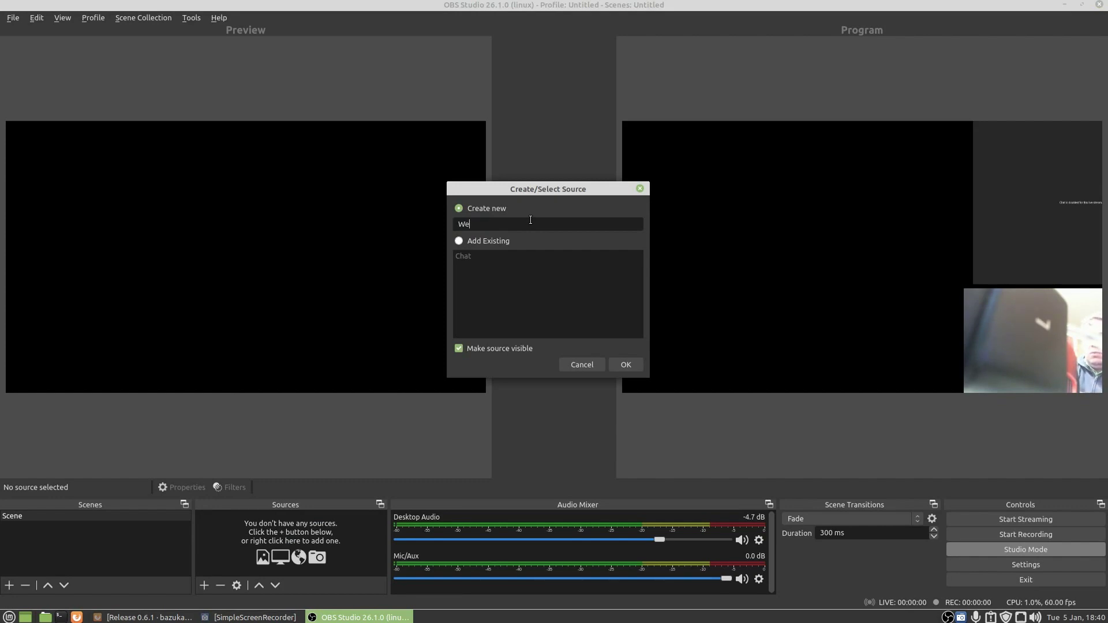
pyautogui.write('b browser')
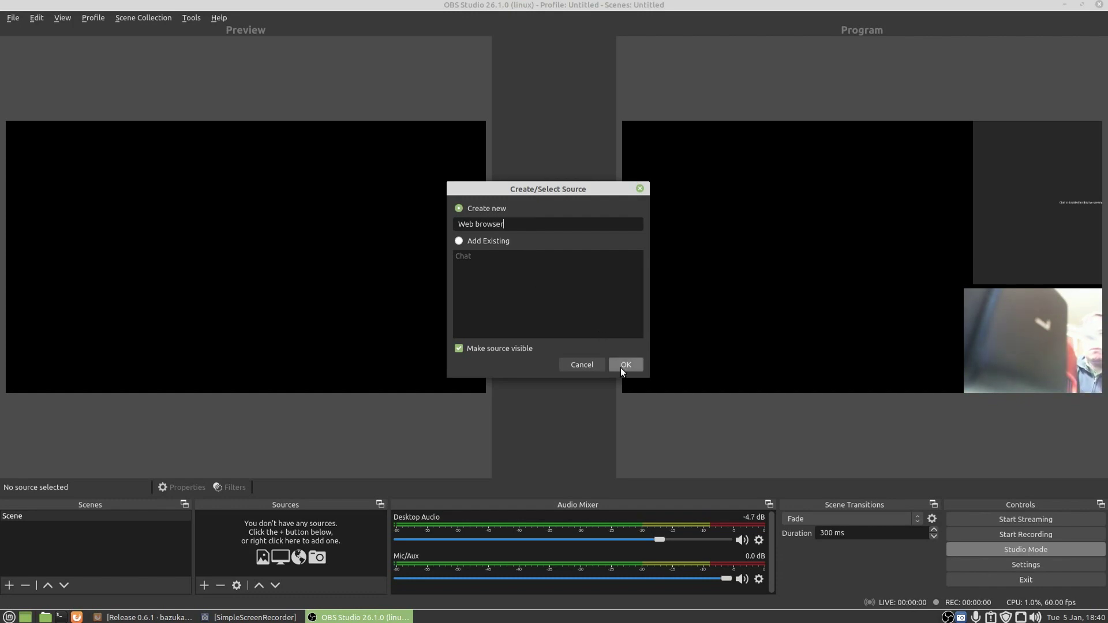
pyautogui.click(620, 367)
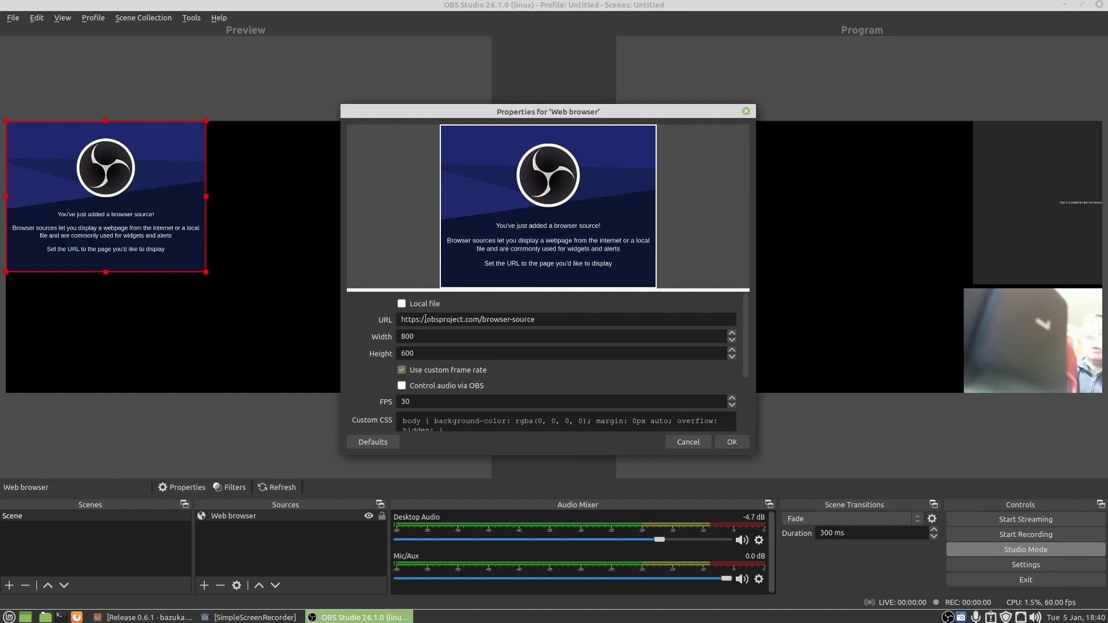
pyautogui.tripleClick(565, 323)
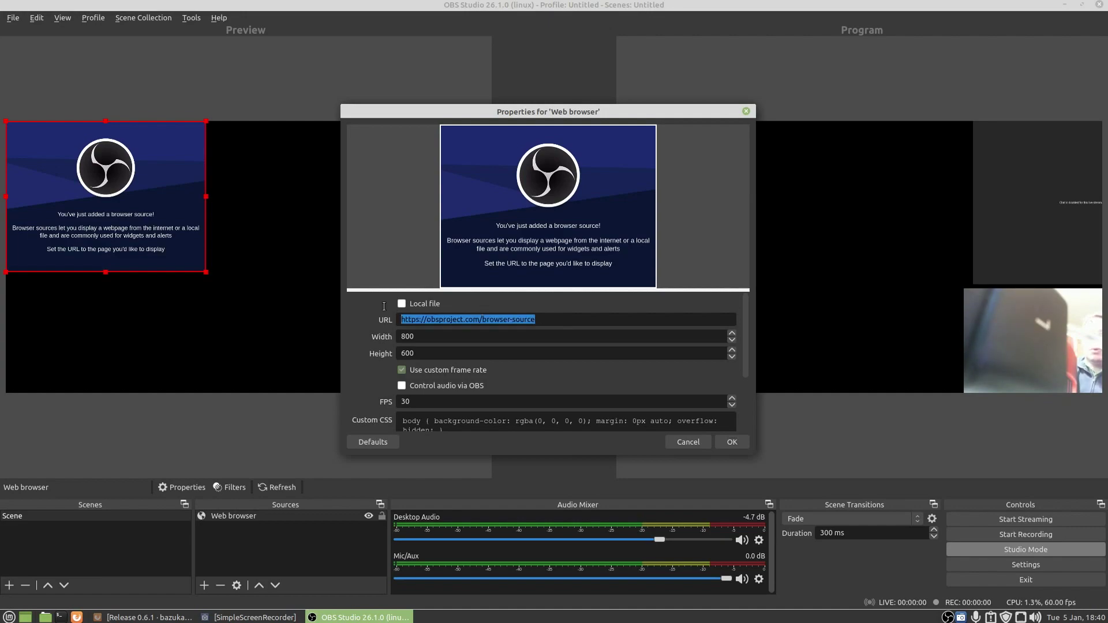
pyautogui.write('www.')
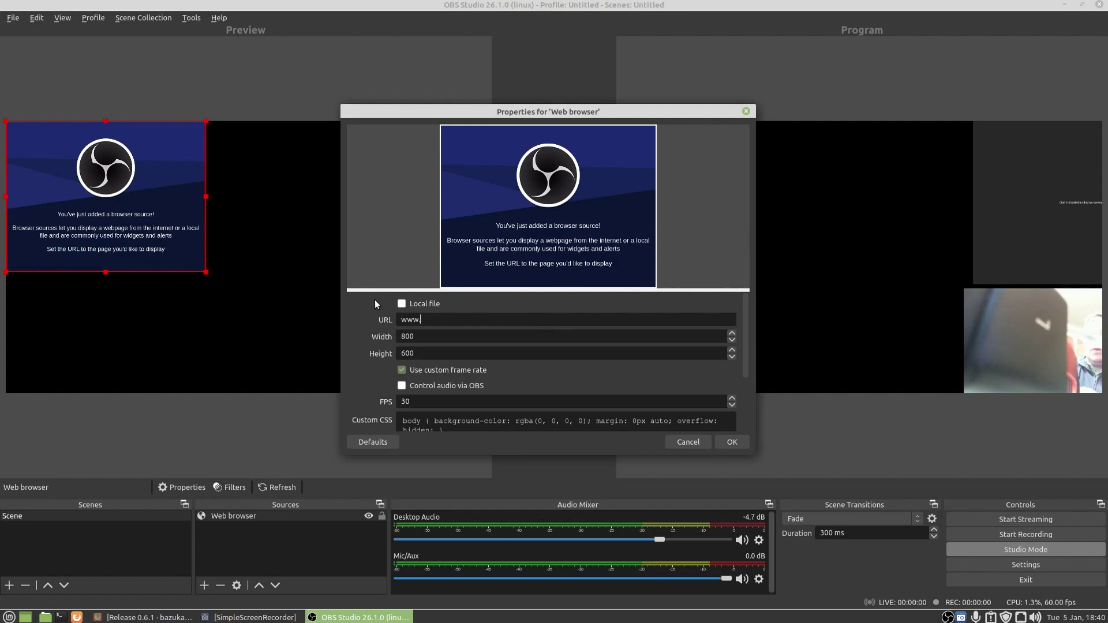
pyautogui.write('duckduck')
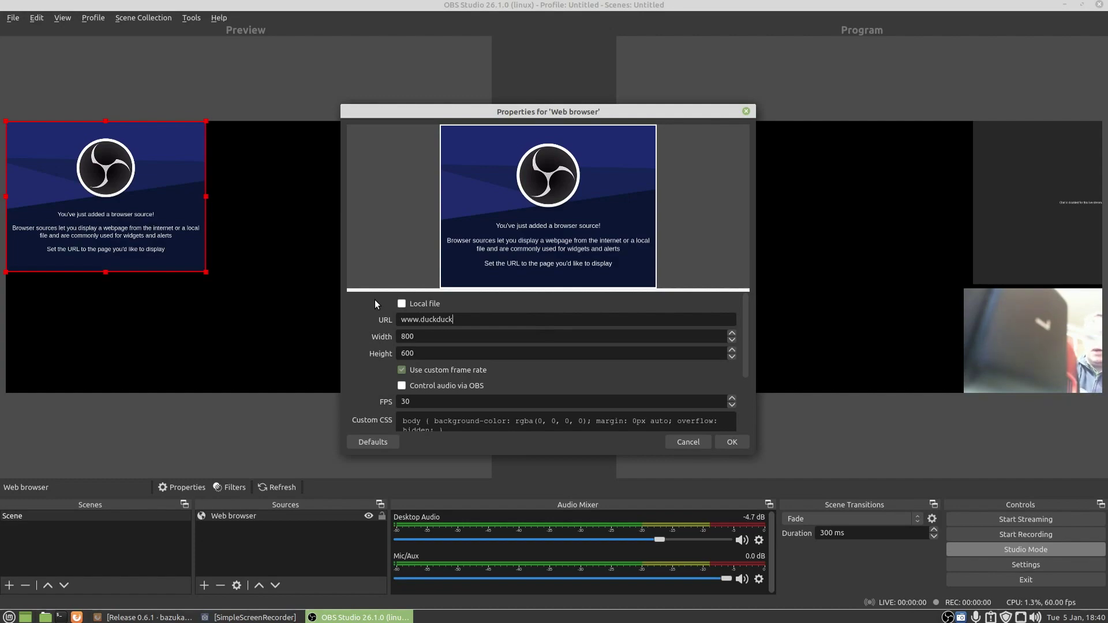
pyautogui.write('go.com')
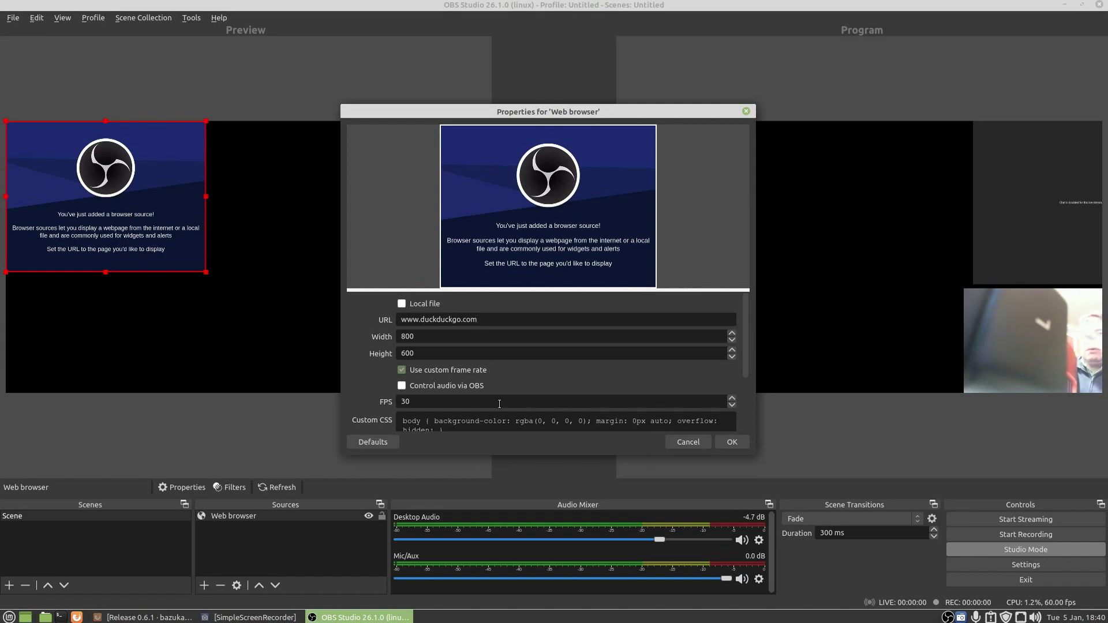
# - Apply the URL, then move the DuckDuckGo page right and enlarge it, transitioning each change to Program
pyautogui.click(730, 441)
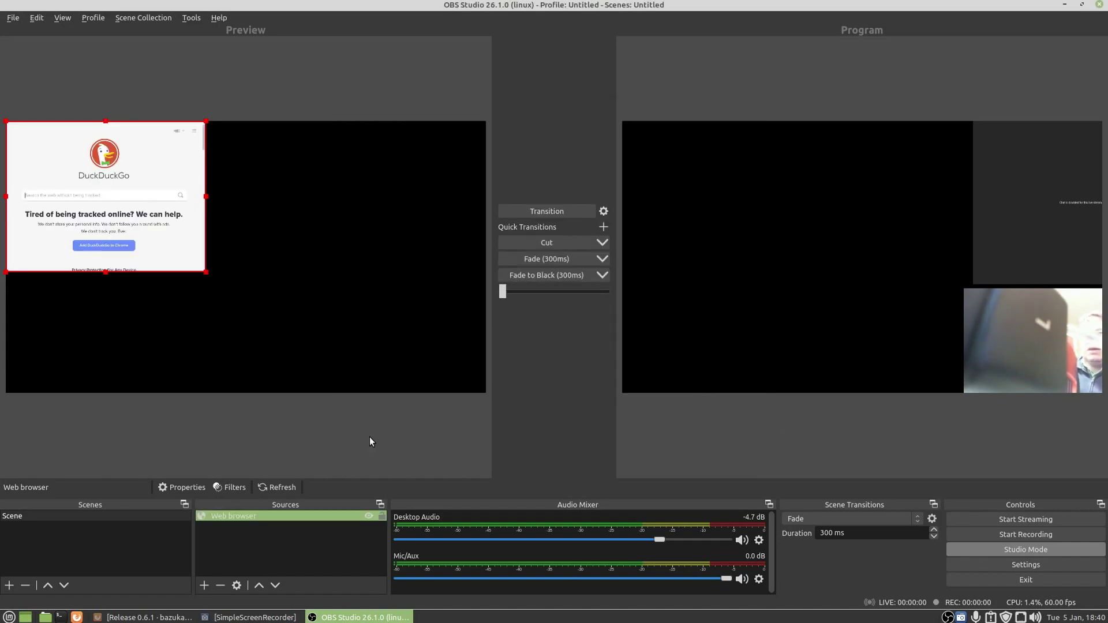
pyautogui.click(134, 144)
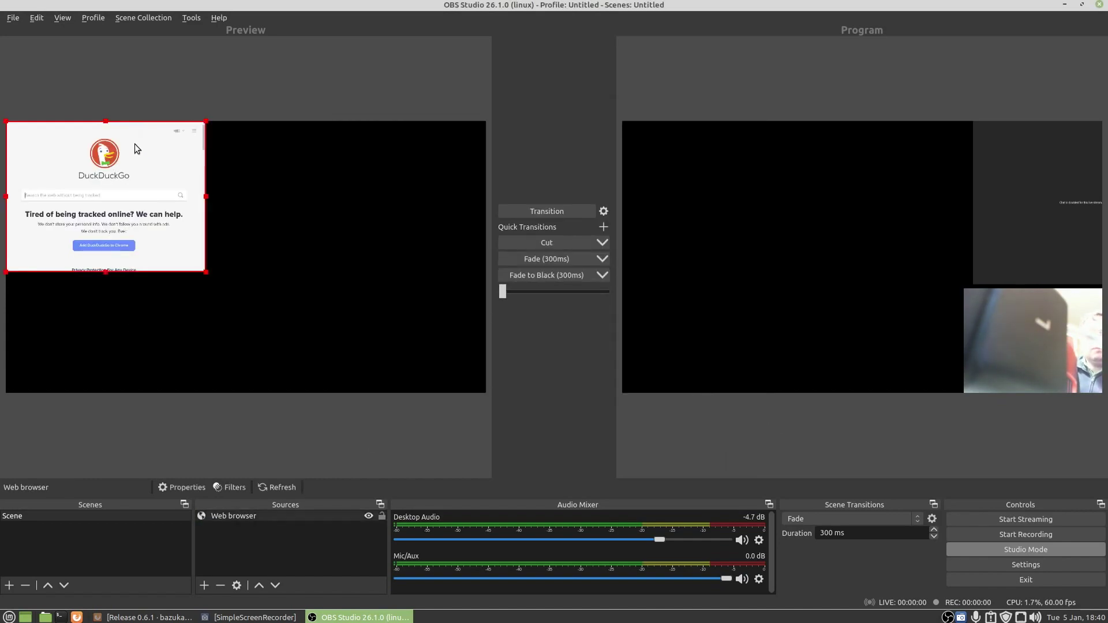
pyautogui.moveTo(53, 215); pyautogui.dragTo(326, 218)
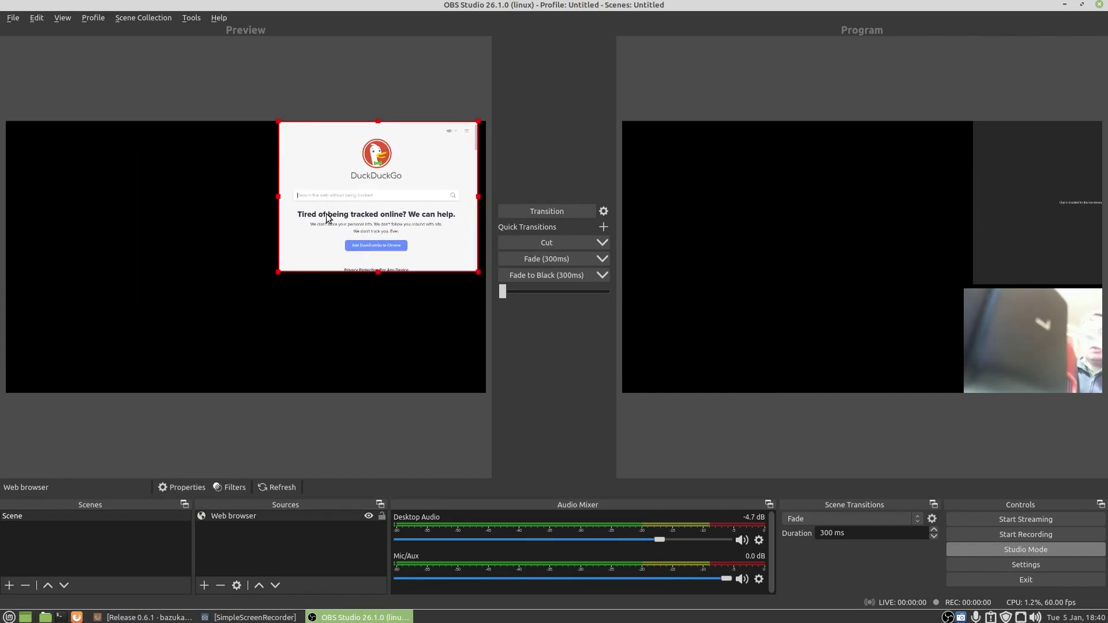
pyautogui.click(546, 210)
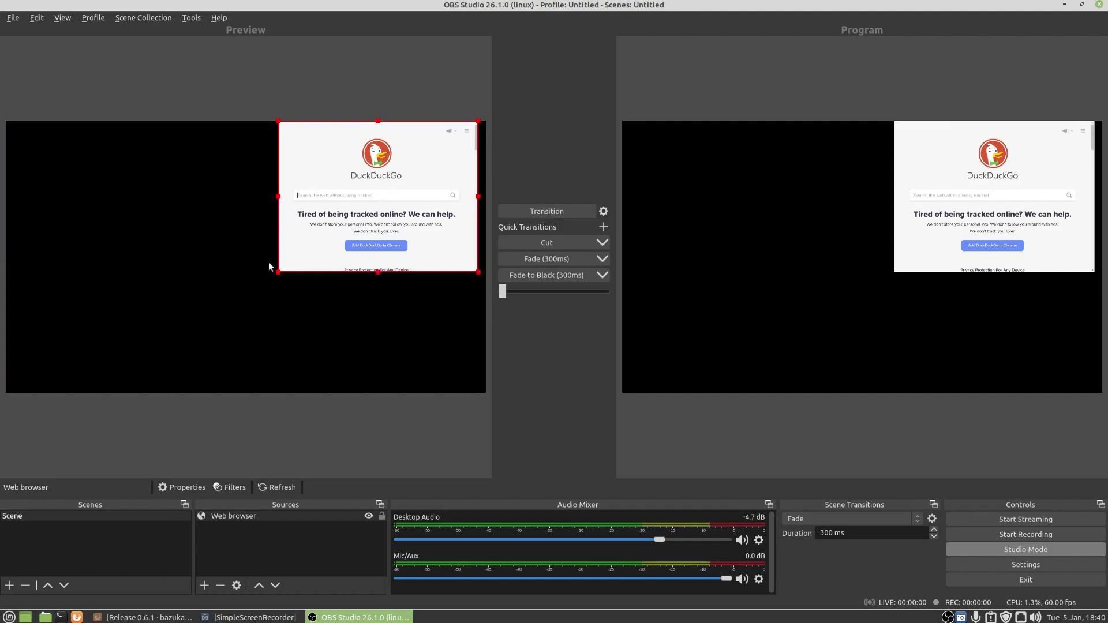
pyautogui.moveTo(281, 270); pyautogui.dragTo(113, 318)
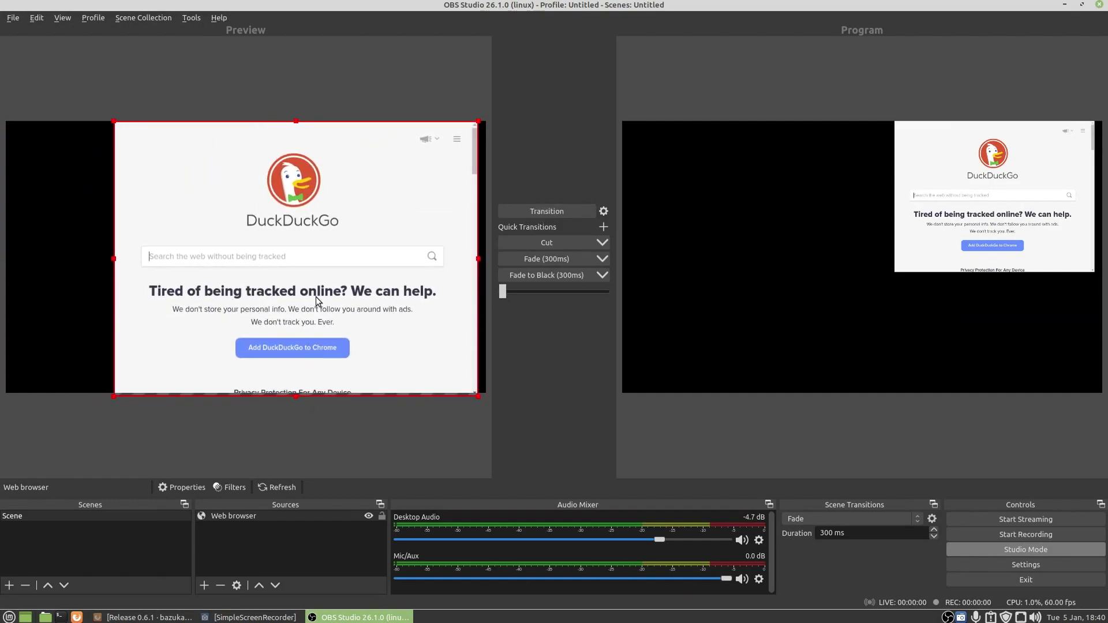
pyautogui.click(534, 209)
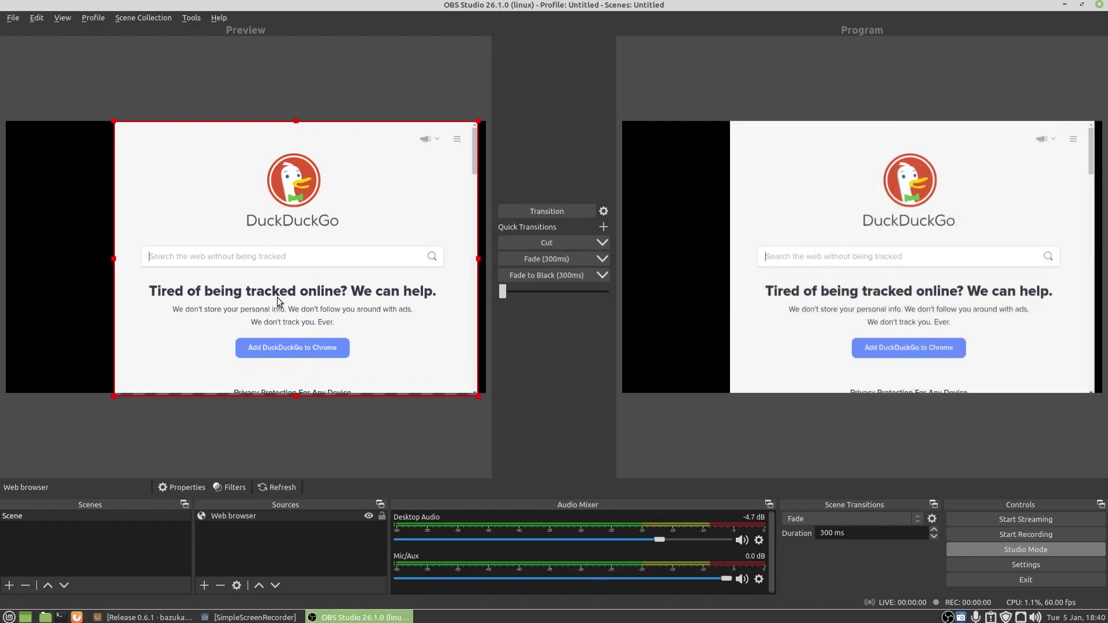
pyautogui.rightClick(231, 518)
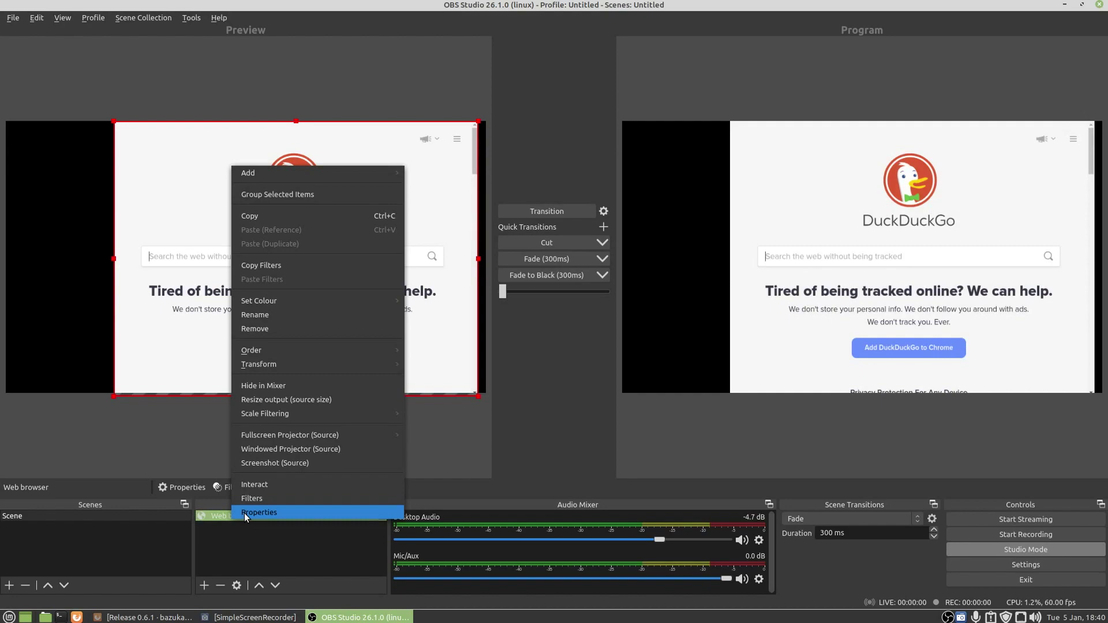
pyautogui.click(244, 513)
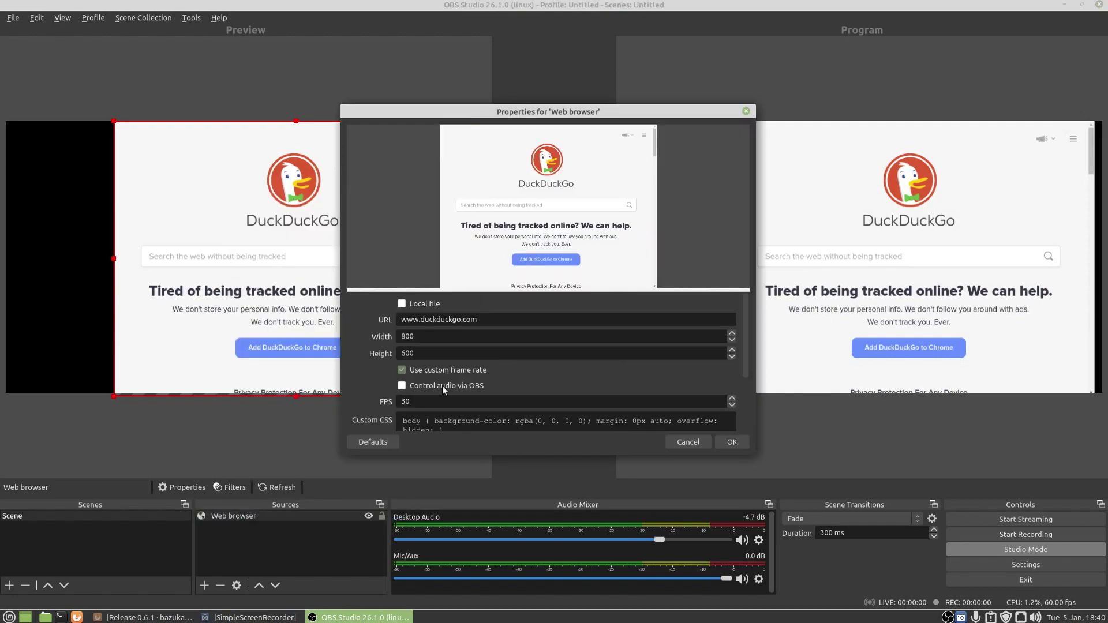
pyautogui.tripleClick(508, 324)
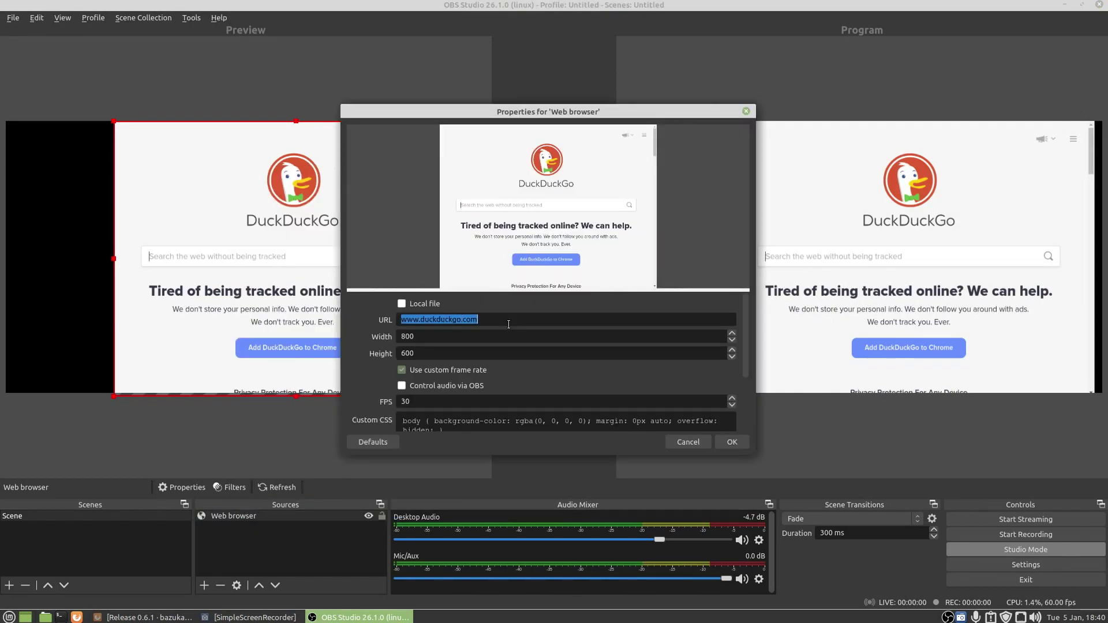
pyautogui.write('www.y')
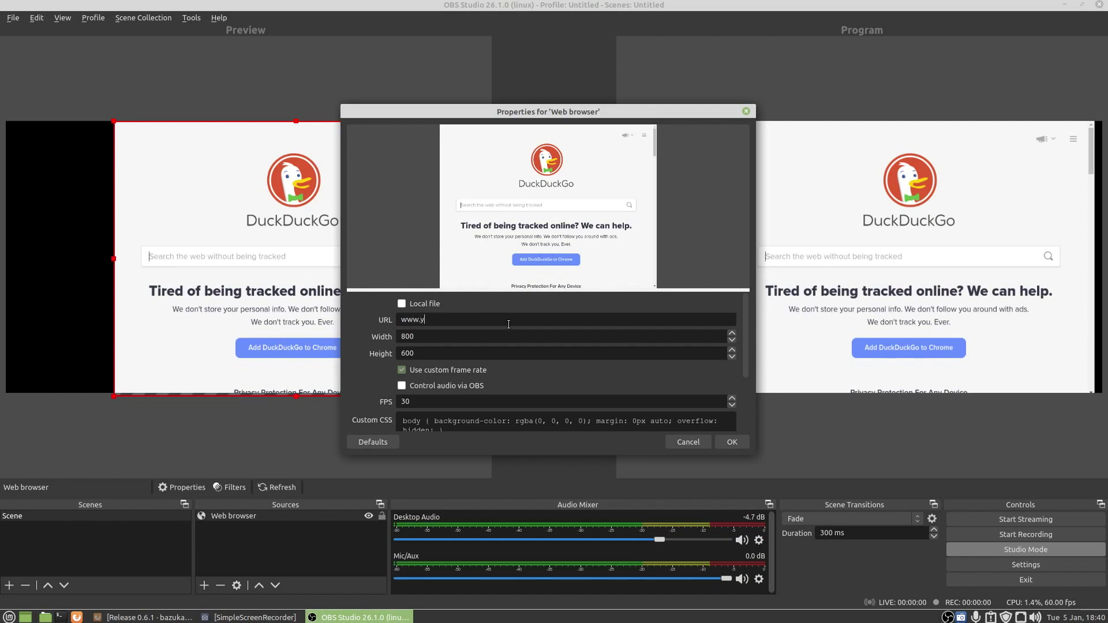
pyautogui.write('ahoo.co.uk')
pyautogui.click(724, 444)
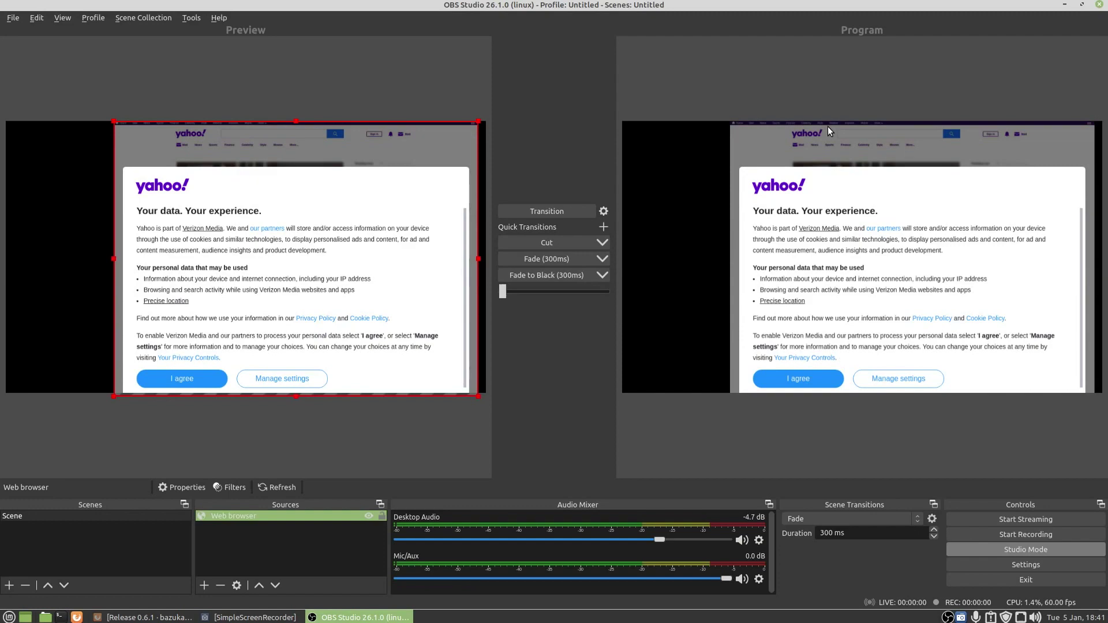
# - Shrink the Yahoo page into the canvas's top-right corner and transition it to Program
pyautogui.moveTo(115, 400); pyautogui.dragTo(322, 236)
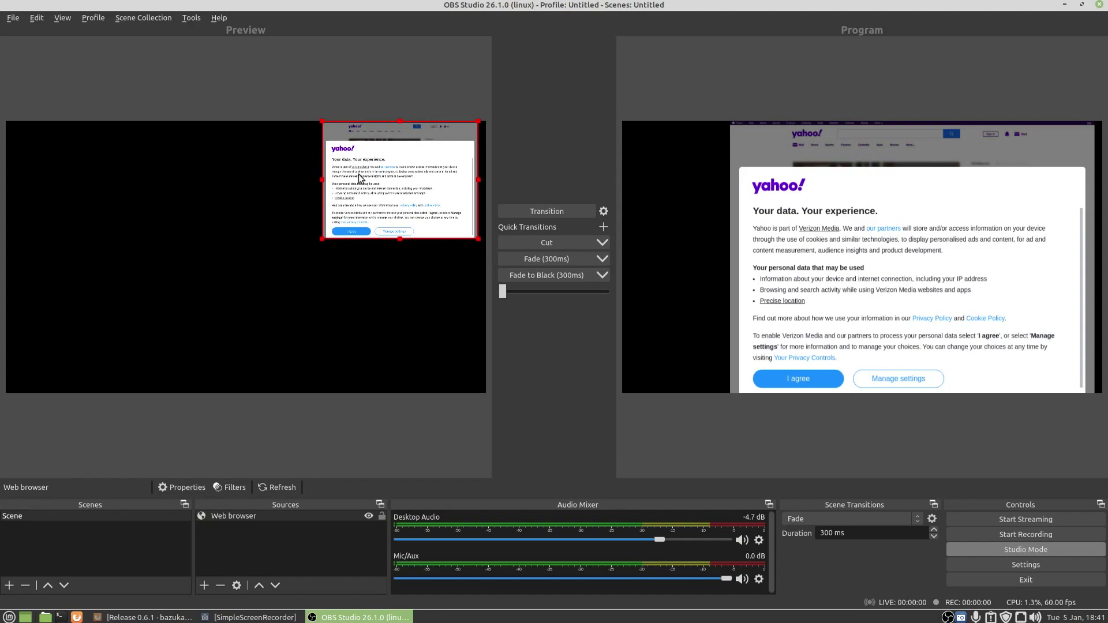
pyautogui.click(555, 214)
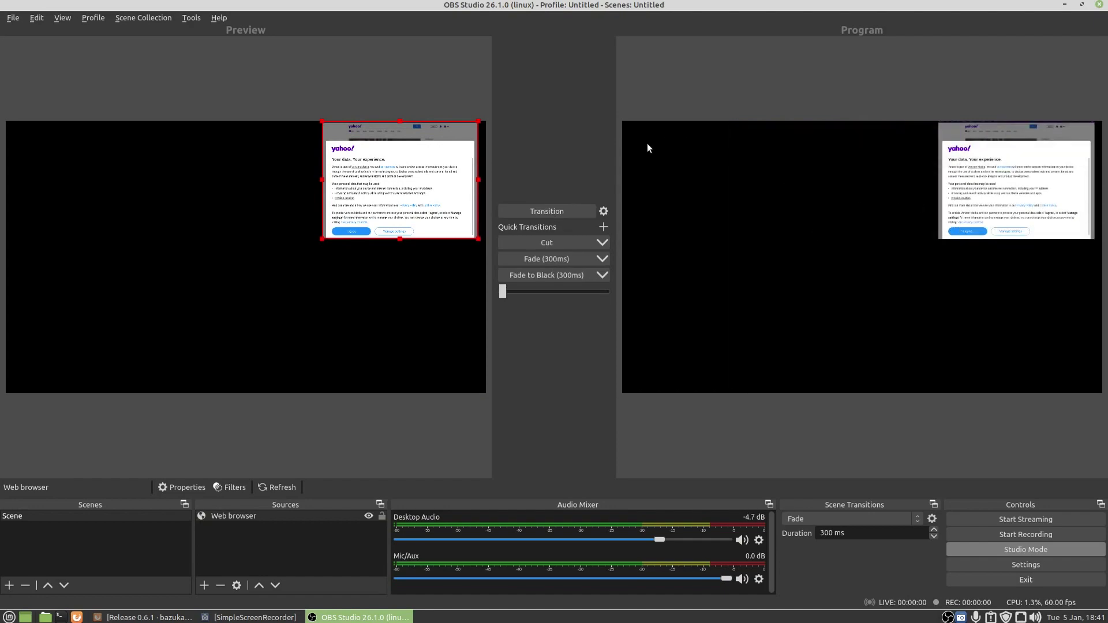